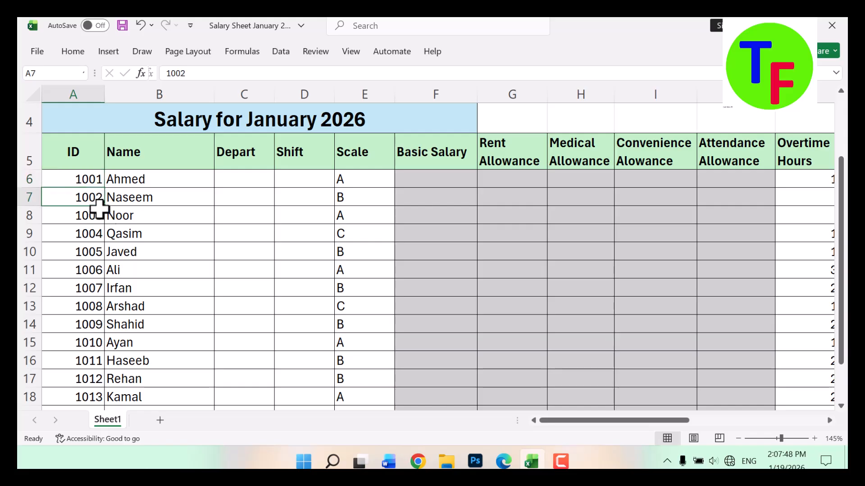
left_click(83, 176)
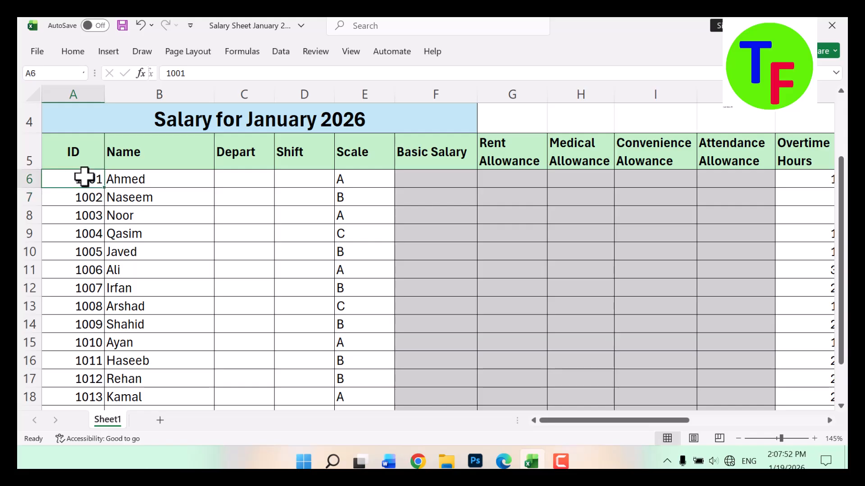
left_click(158, 179)
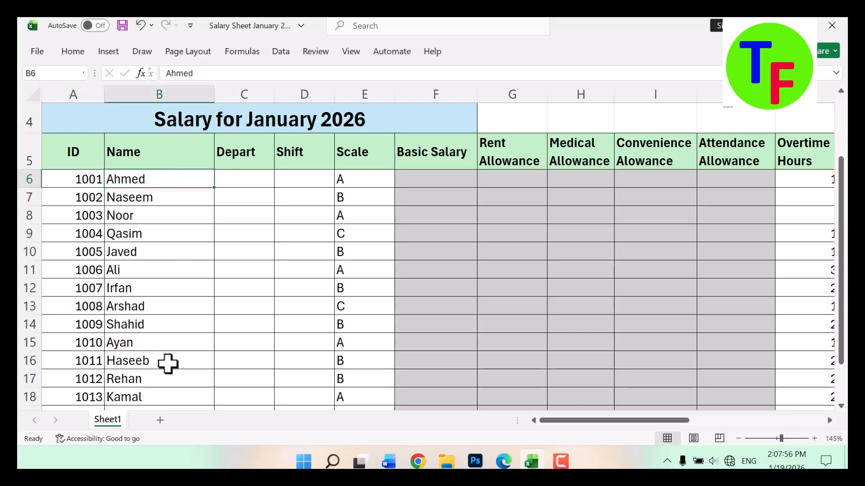
left_click(250, 179)
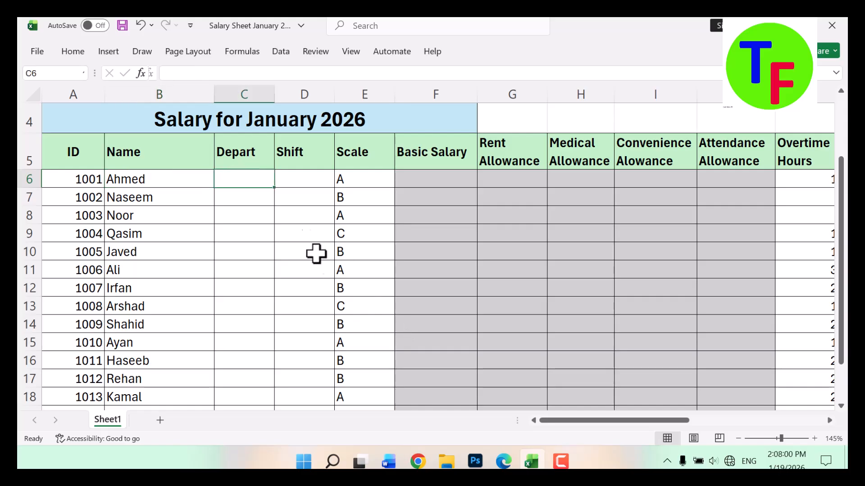
scroll(281, 295, "down", 1)
scroll(276, 318, "up", 1)
Step: Restrict the employees' Depart cells from C6 down to an in-cell dropdown list with the options Sales, HR and Security
left_click_drag(248, 187, 249, 353)
scroll(254, 324, "up", 2)
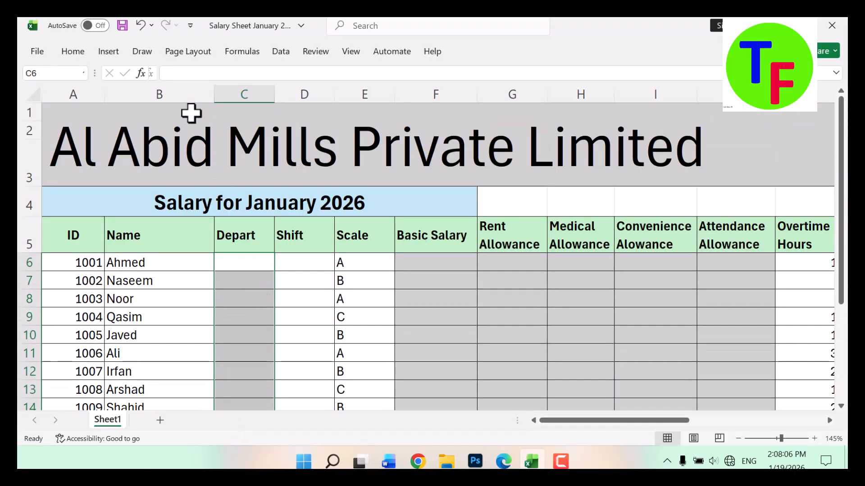
left_click(286, 55)
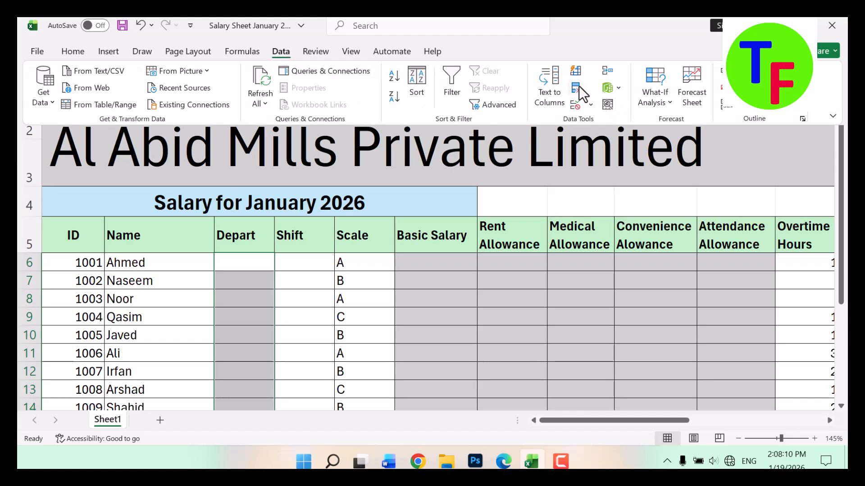
left_click(575, 104)
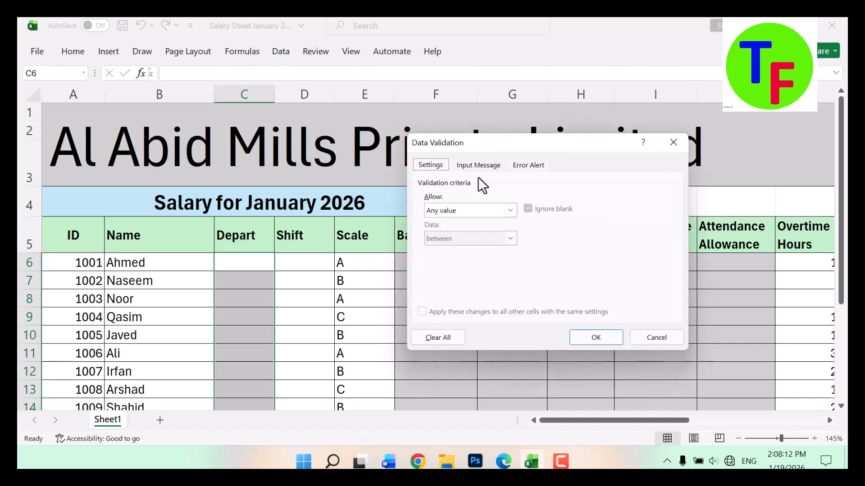
left_click(456, 219)
left_click(448, 241)
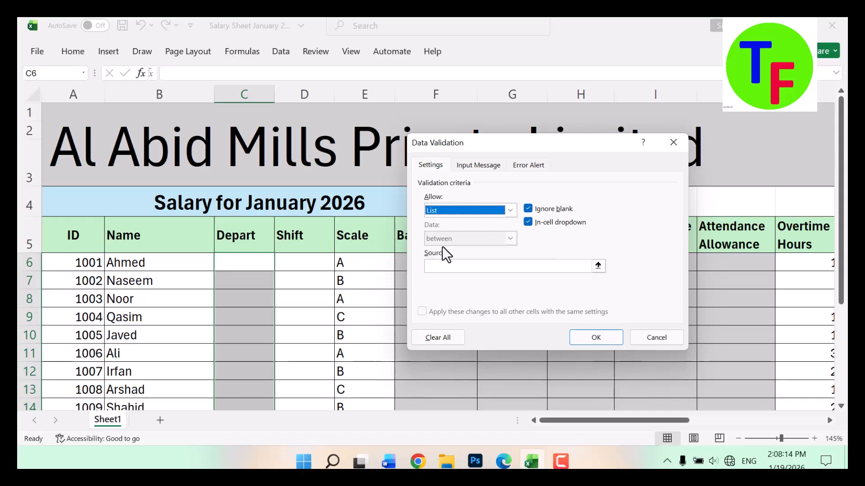
left_click(452, 266)
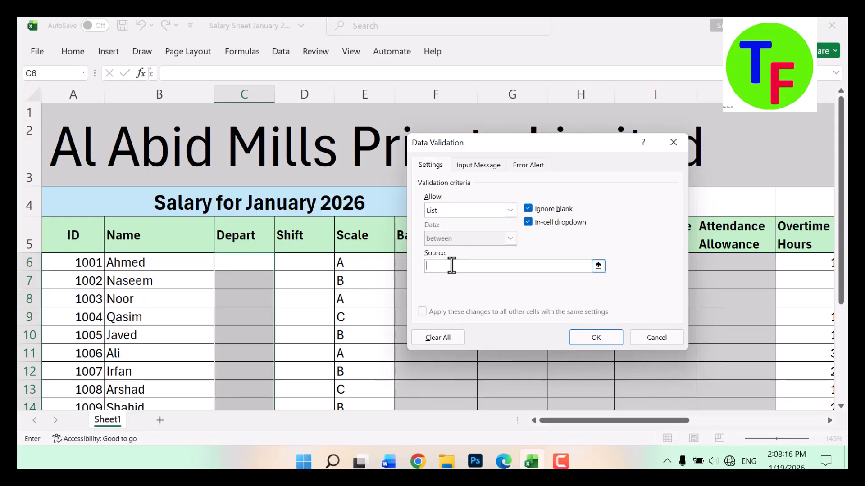
type("Sales")
type(", HR, Security")
left_click(605, 345)
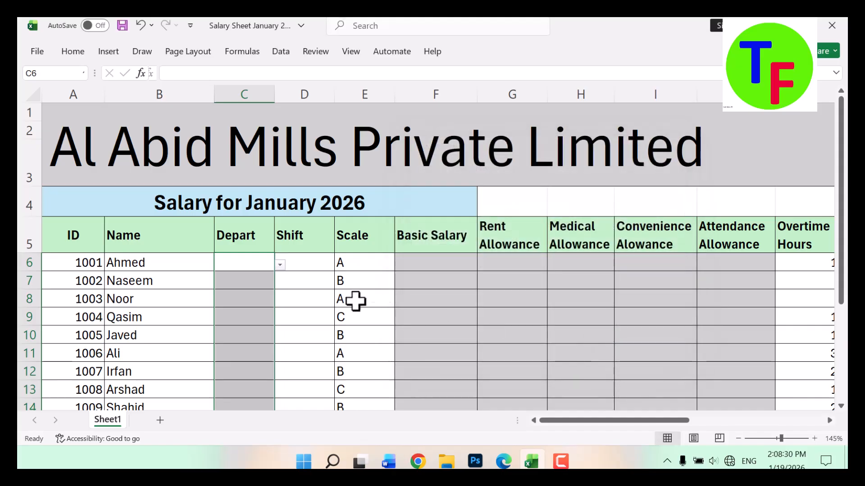
Step: Choose departments from the dropdown lists: HR in C6, Security in C7 and Sales in C8
left_click(268, 264)
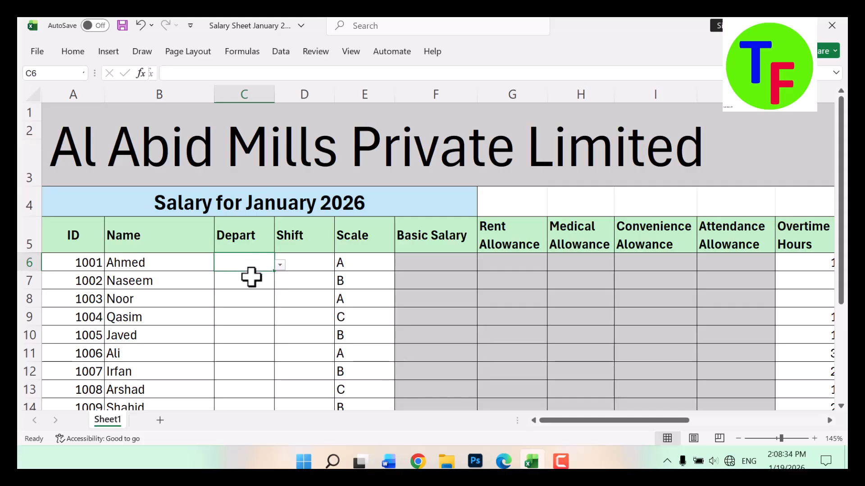
left_click(280, 266)
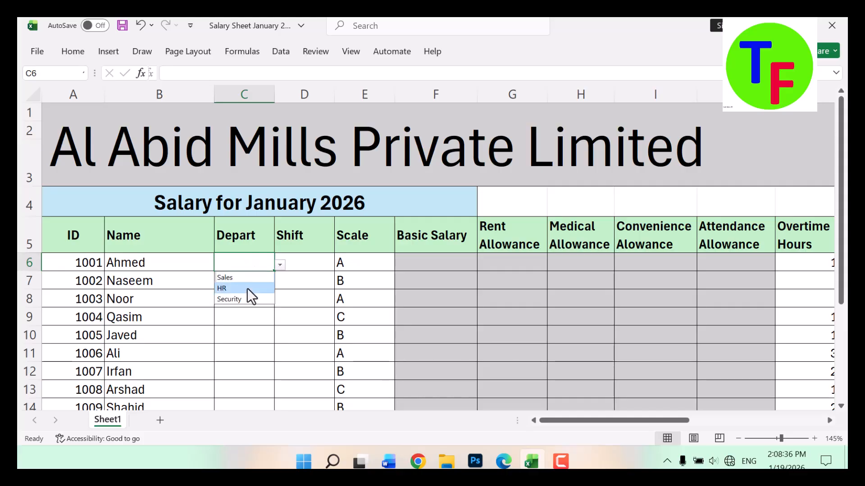
left_click(247, 288)
left_click(251, 284)
left_click(280, 283)
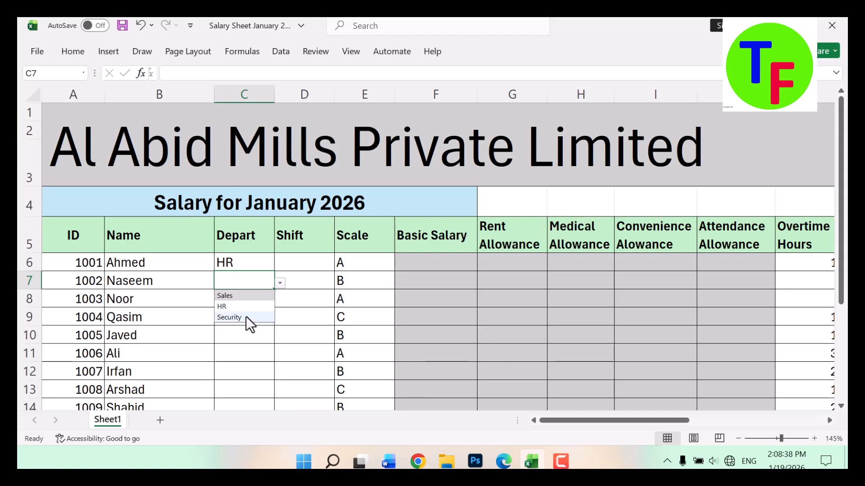
left_click(246, 317)
left_click(243, 299)
left_click(280, 301)
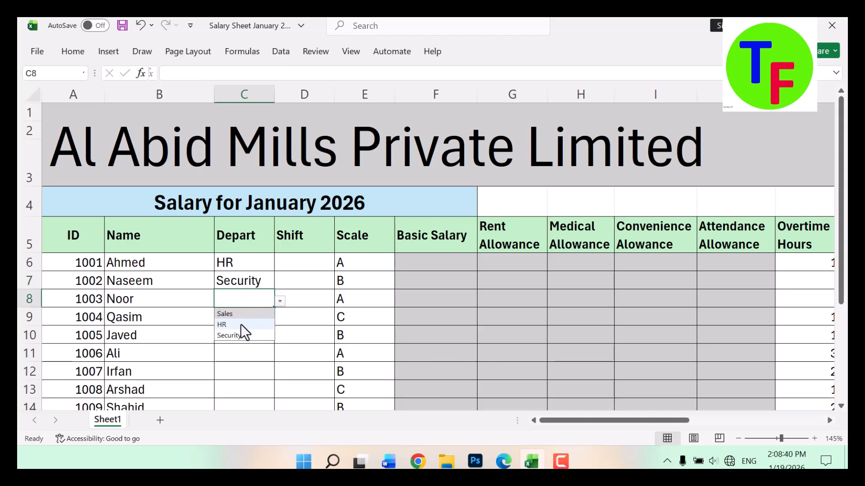
left_click(239, 315)
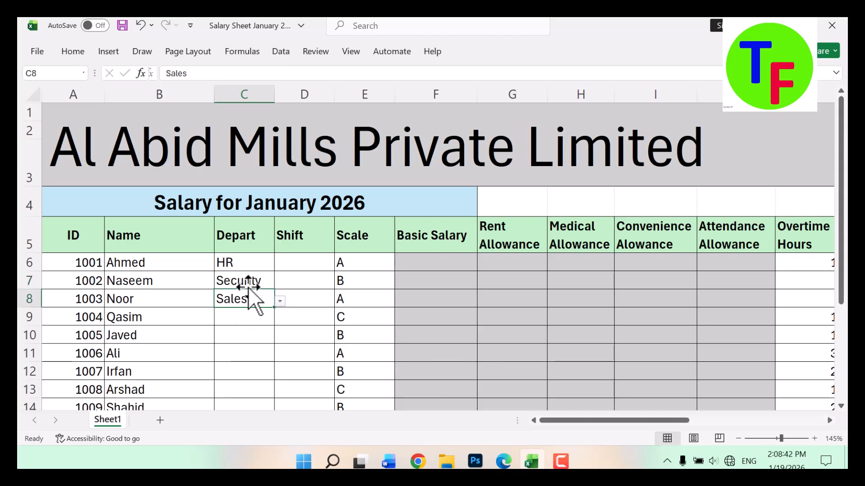
Step: Enter HR as the department in C9 and Sales in C10
left_click(248, 320)
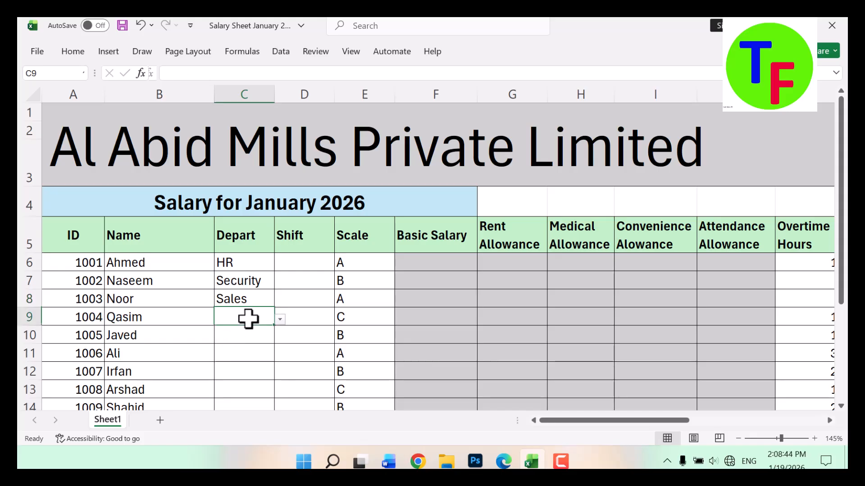
type("HR")
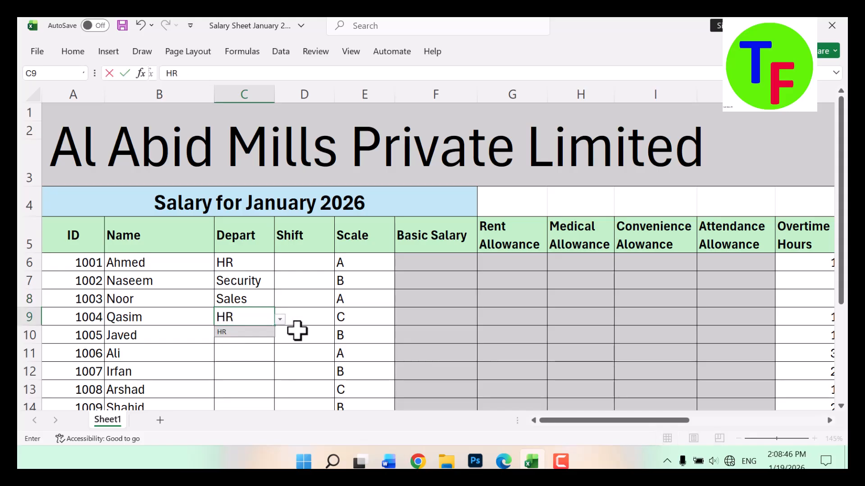
key("Return")
type("Sales")
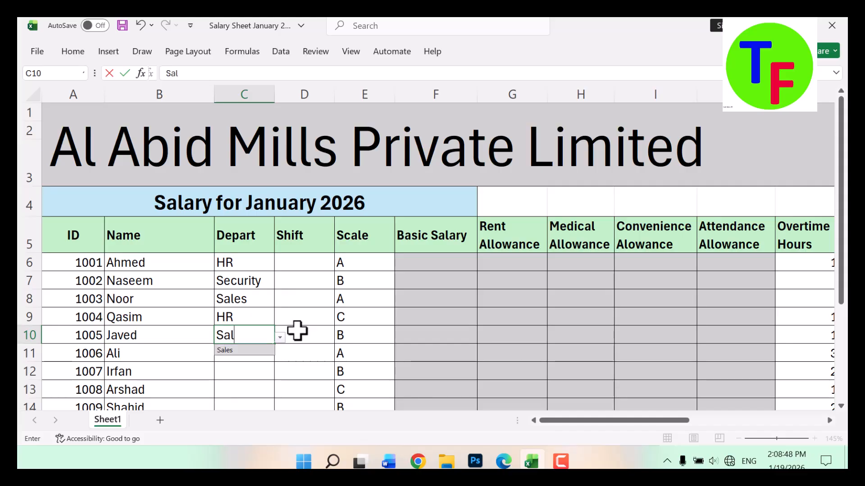
key("Return")
key("Up")
key("Right")
key("Right")
key("Up")
key("Up")
key("Left")
key("Up")
key("Up")
Step: Restrict the employees' Shift cells from D6 down to an in-cell dropdown list with the options Morning and Evening
left_click_drag(291, 261, 293, 361)
scroll(293, 361, "up", 2)
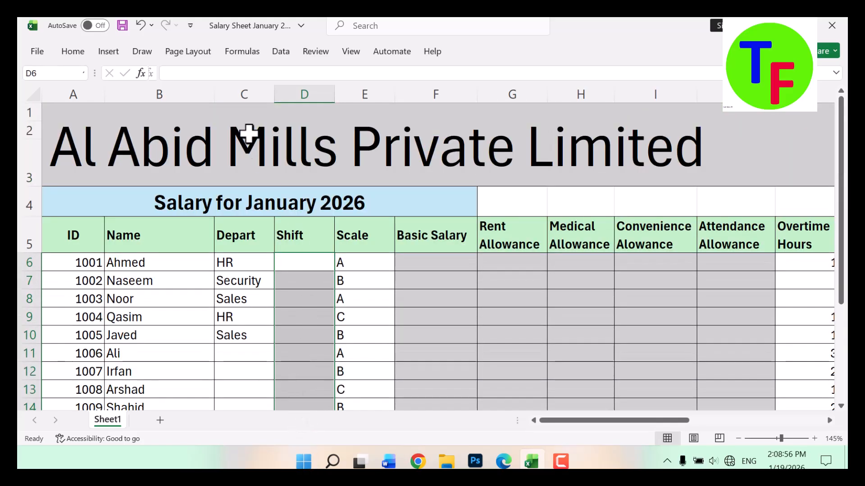
left_click(281, 53)
left_click(579, 106)
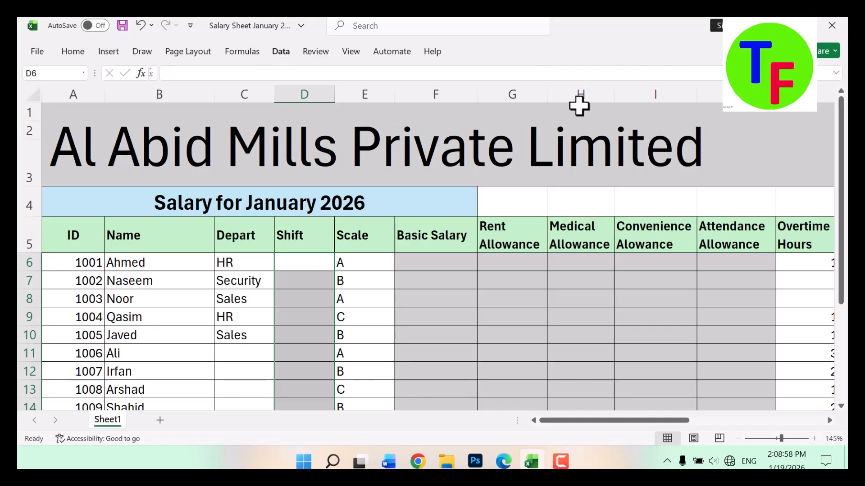
left_click(444, 211)
left_click(431, 250)
left_click(441, 266)
type("Morning, Even")
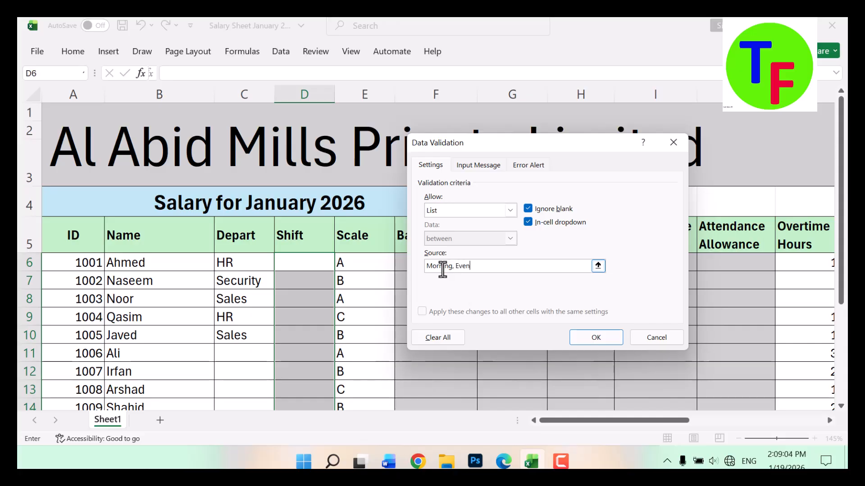
type("ing")
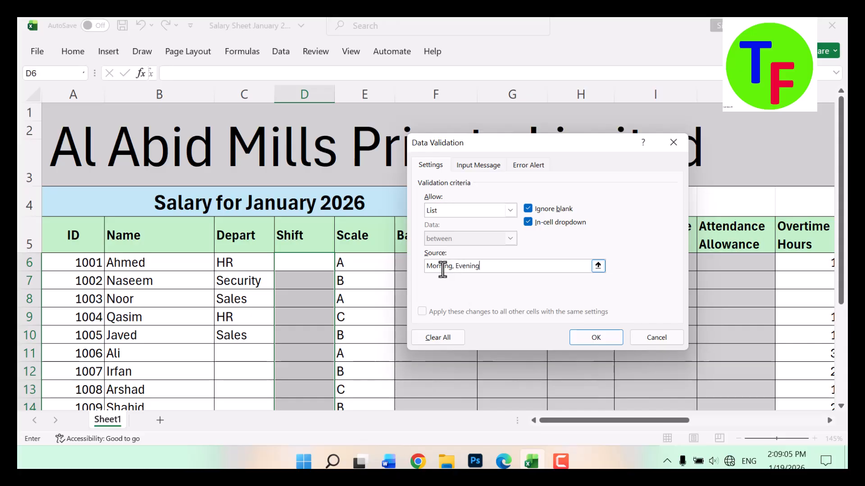
left_click(597, 339)
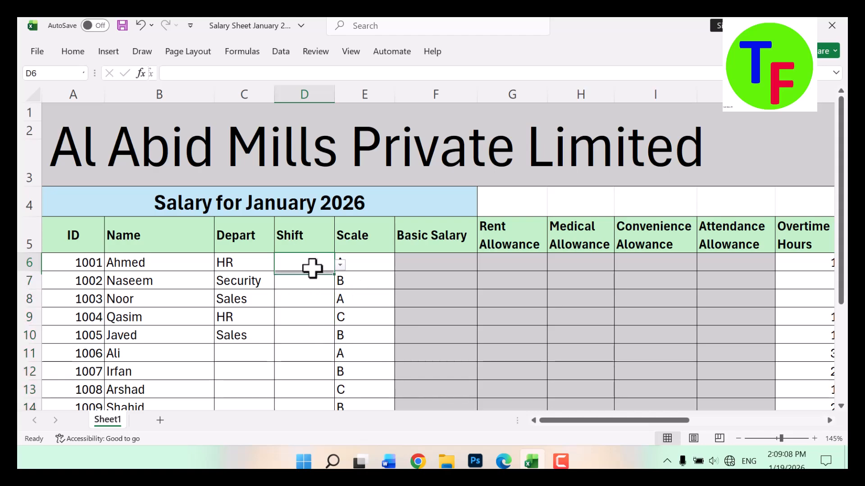
Step: Choose shifts from the dropdown lists: Morning in D6 and D7, and Evening in D8
left_click(340, 266)
left_click(313, 277)
left_click(315, 283)
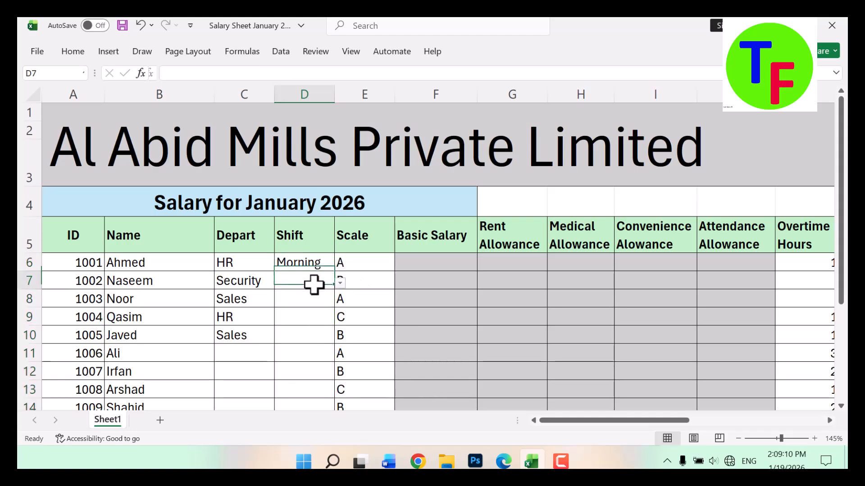
left_click(341, 283)
left_click(312, 299)
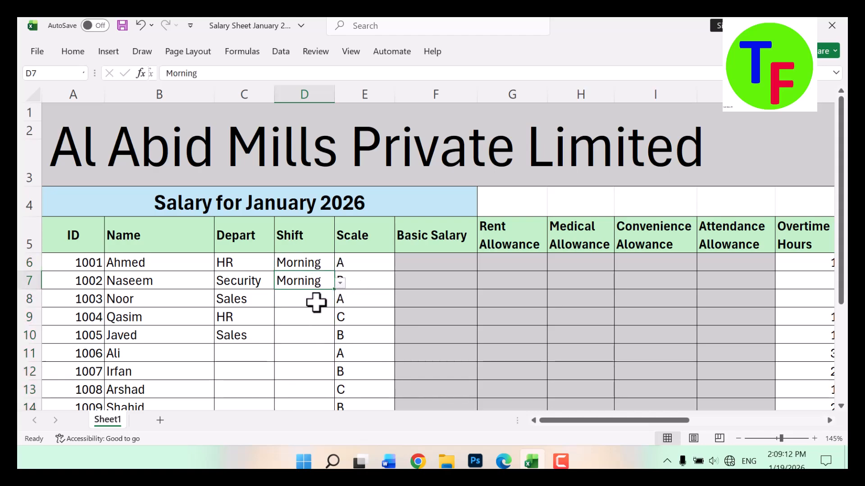
left_click(315, 303)
left_click(341, 301)
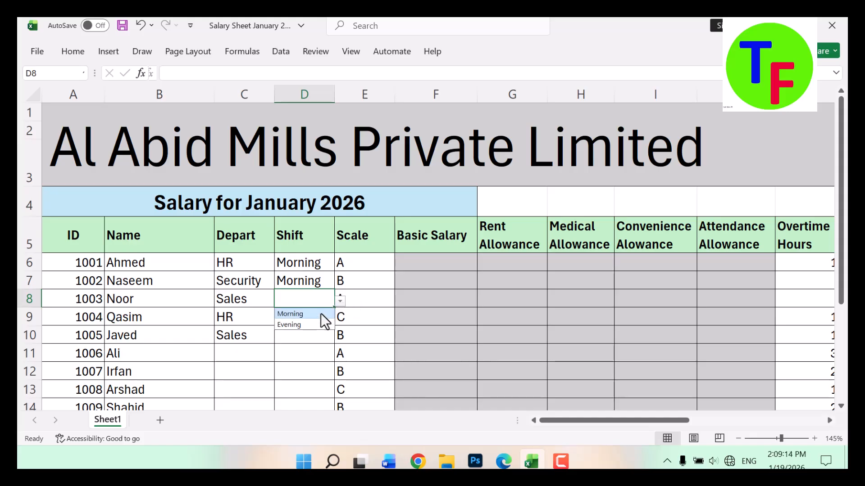
left_click(306, 324)
Step: Assign the Morning shift in D9 and D10 from their dropdown lists
left_click(310, 320)
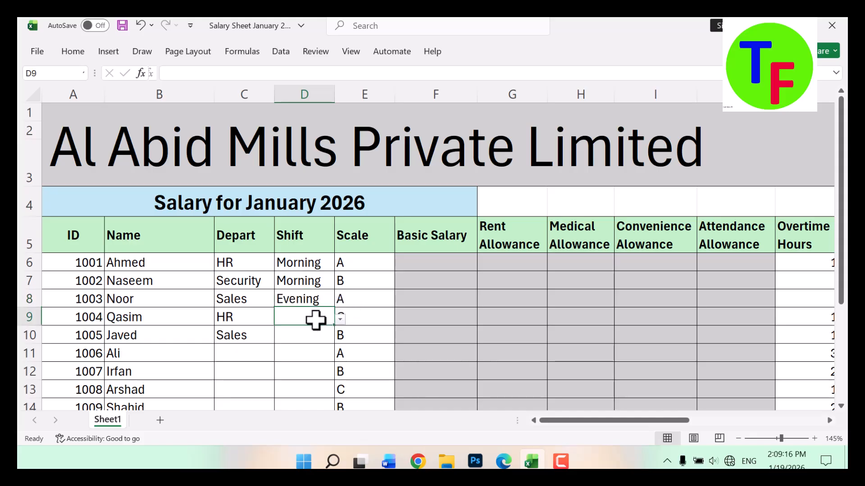
left_click(341, 318)
left_click(303, 329)
left_click(301, 333)
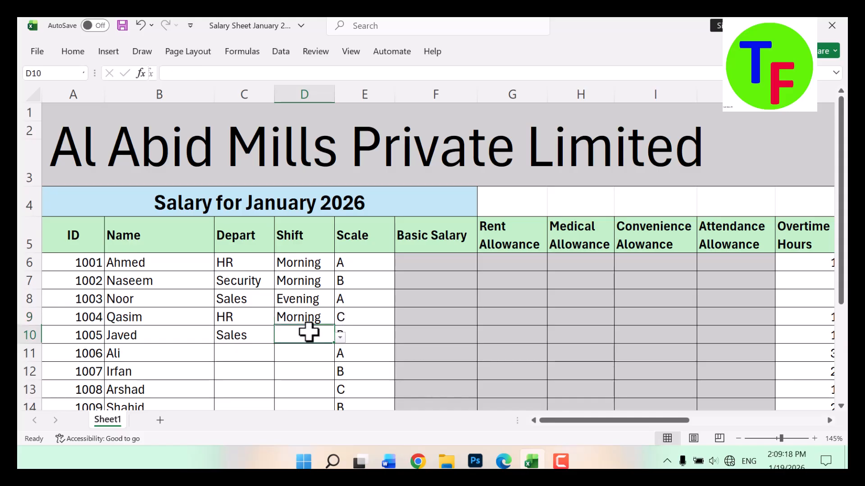
left_click(339, 337)
left_click(298, 347)
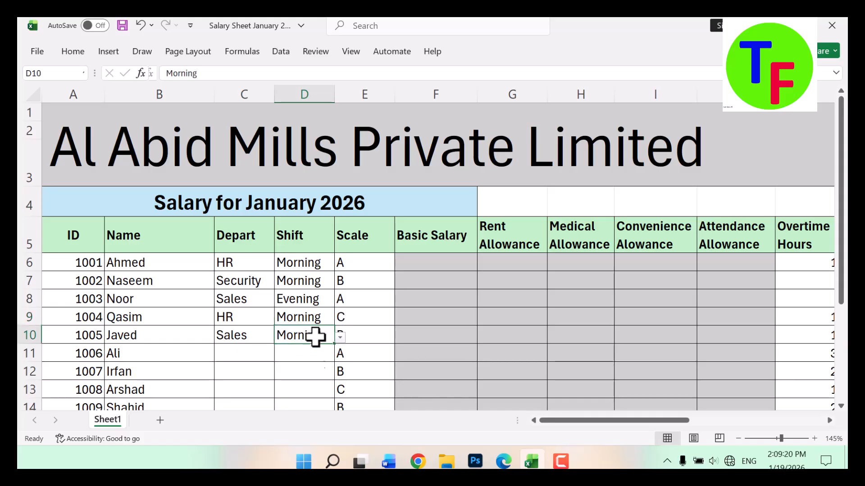
left_click(358, 266)
left_click(360, 244)
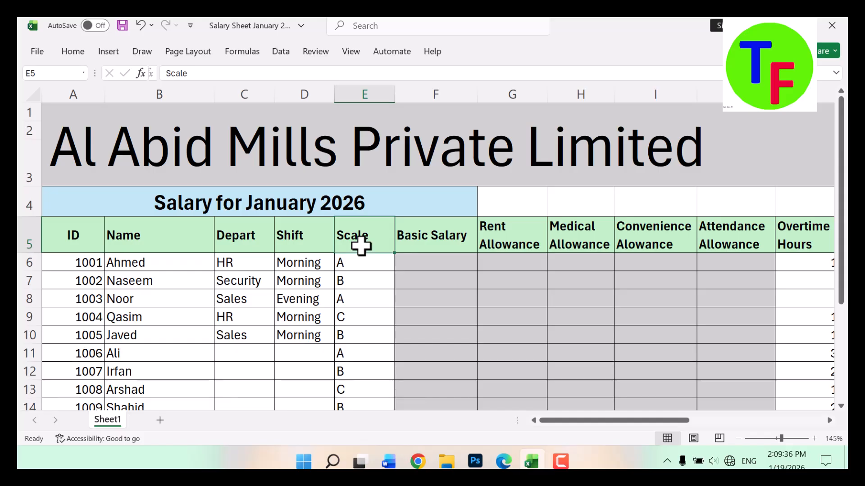
key("Down")
key("Down")
key("Down")
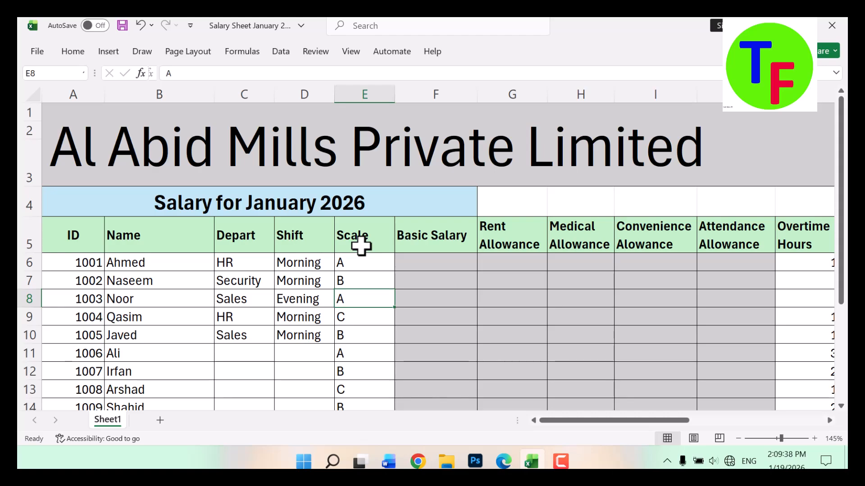
Step: Enter the formula =IF(E6="A", 100000, IF(E6="B", 80000, 60000)) in F6 to set the basic salary by scale
key("Up")
key("Up")
key("Right")
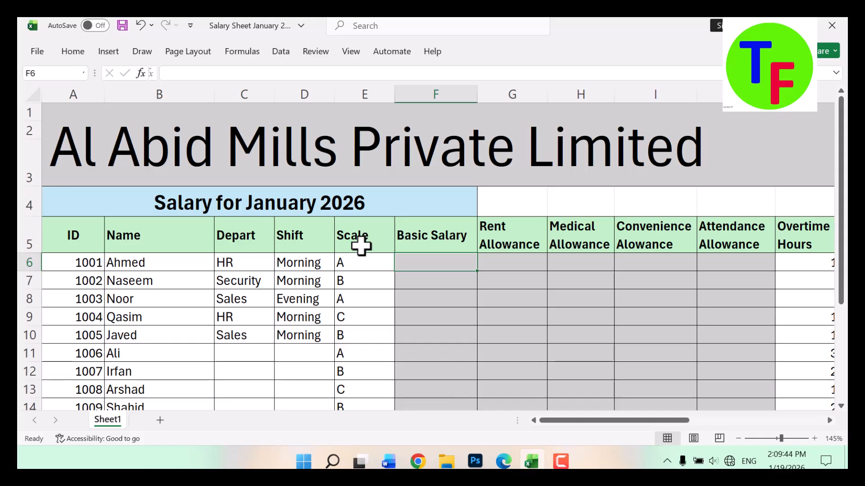
type("=if(")
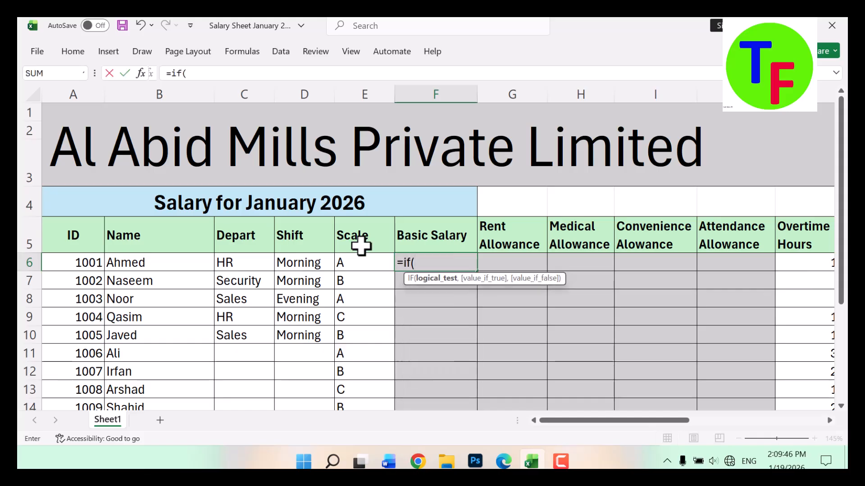
key("Left")
type("=\"A\", 100000")
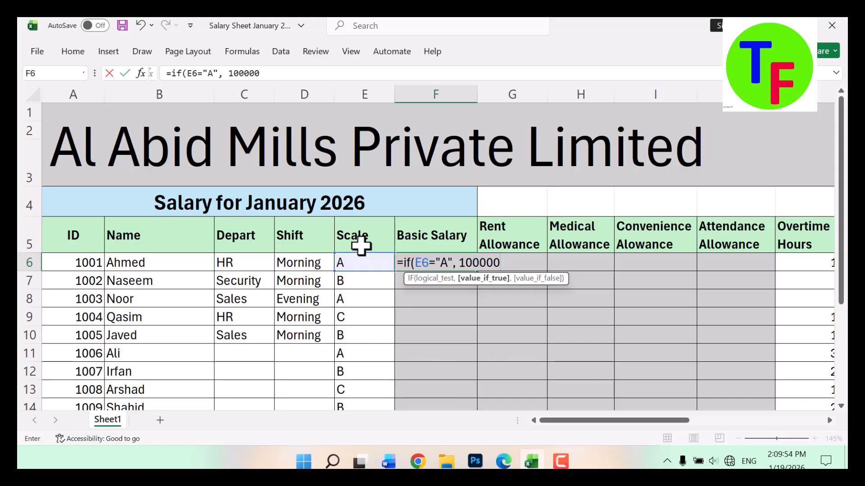
type(", if")
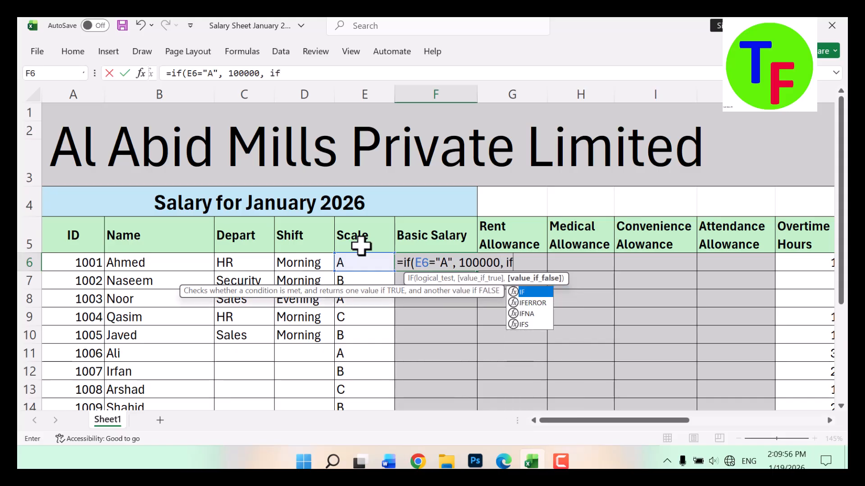
type("(E6=\"B\"")
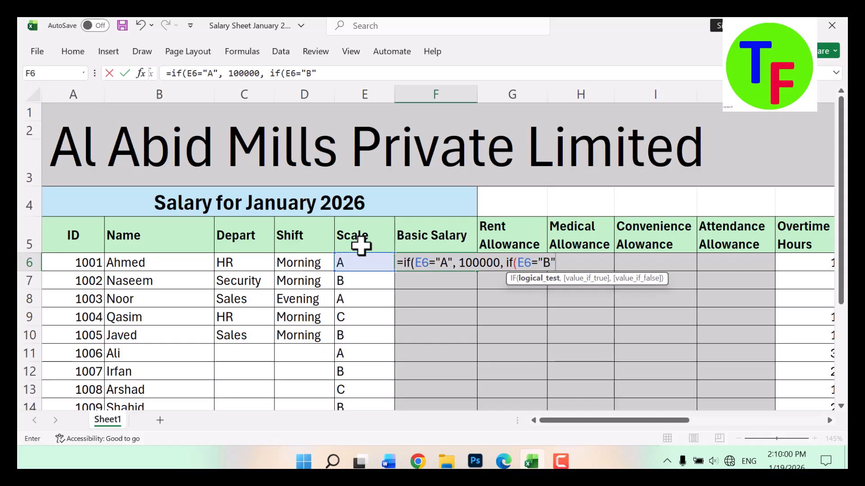
type(", 80000")
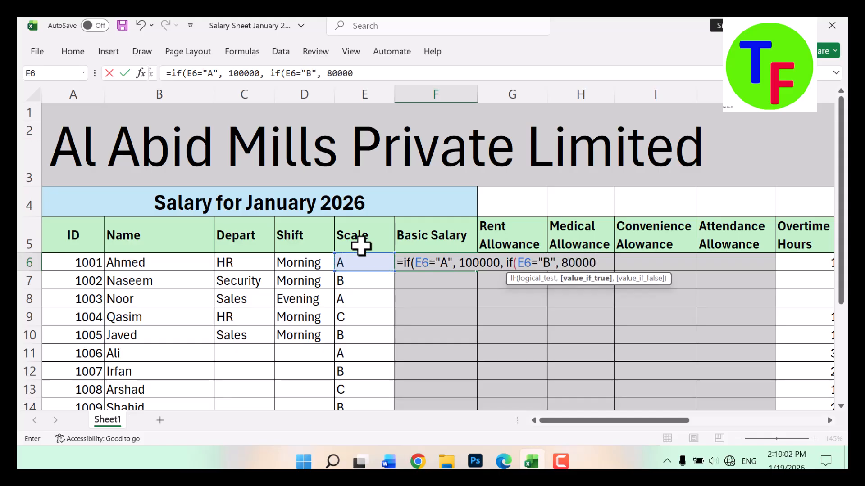
type(", 60000")
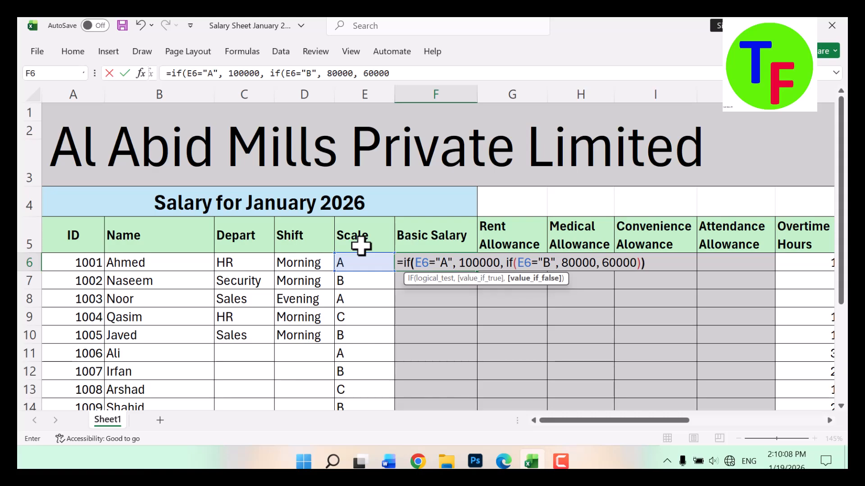
key("Return")
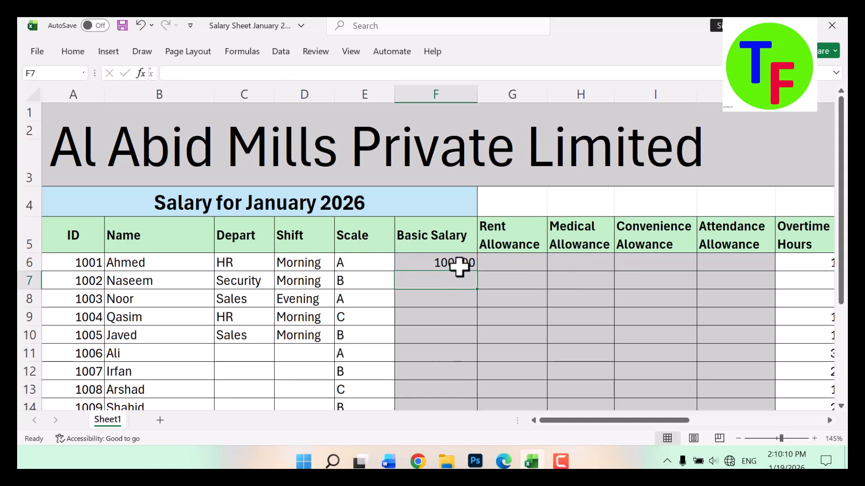
Step: Fill the F6 formula down the Basic Salary column for all employees and check the results against their scales
left_click(460, 267)
double_click(476, 271)
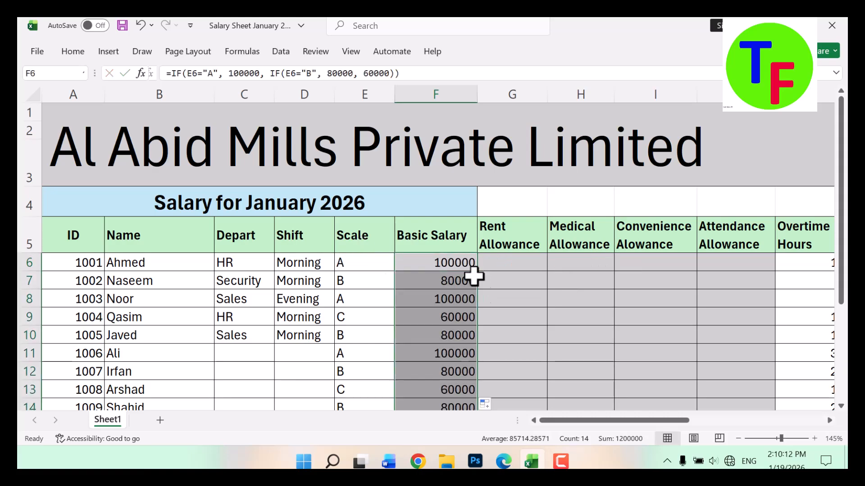
left_click_drag(365, 286, 461, 284)
left_click(360, 317)
left_click_drag(396, 319, 452, 323)
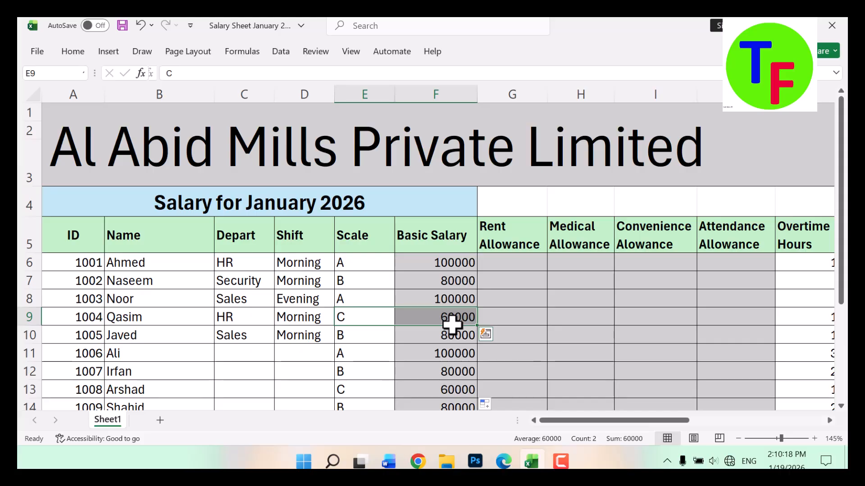
left_click_drag(340, 268, 361, 355)
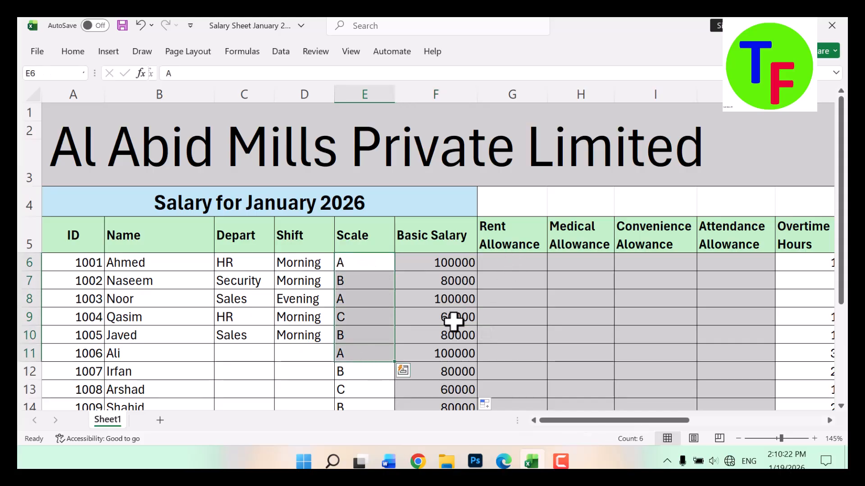
Step: Calculate Rent Allowance in G6 as 12% of basic salary with =F6*12% and fill the formula down the column
left_click(506, 264)
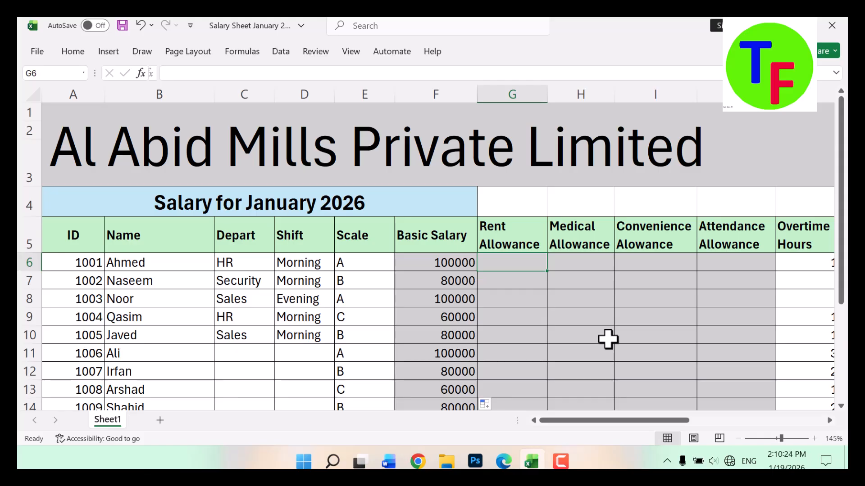
type("=")
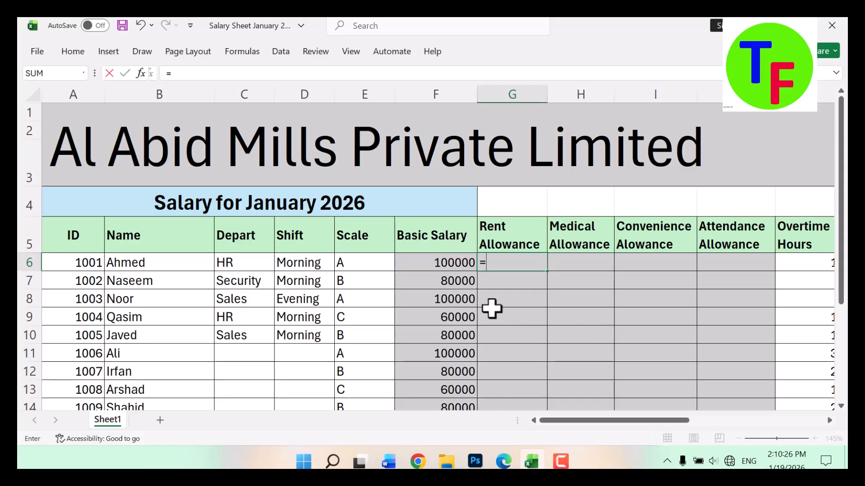
left_click(426, 262)
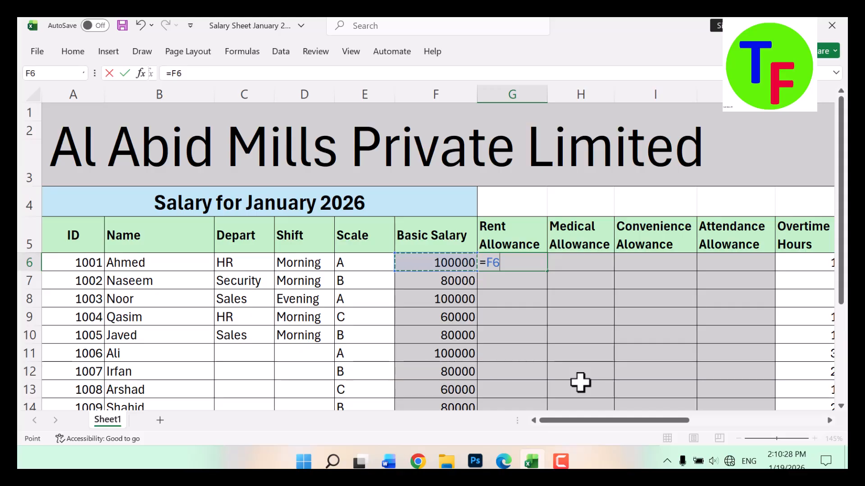
type("*12%")
key("Return")
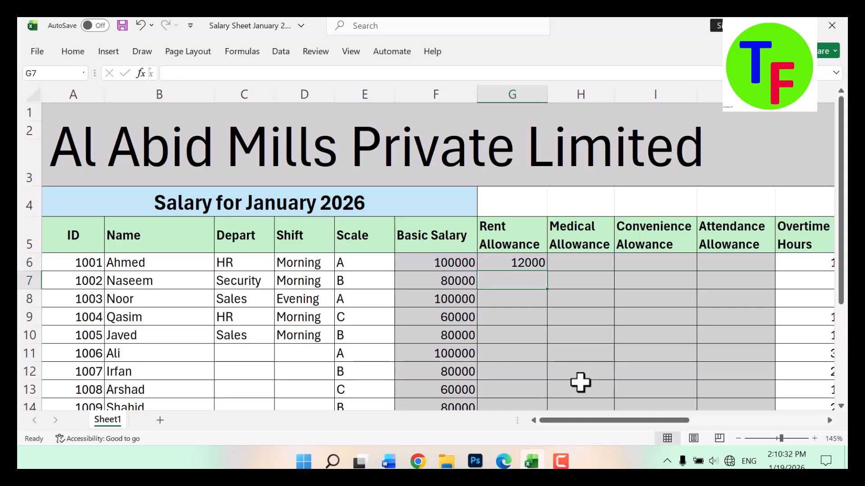
left_click(526, 266)
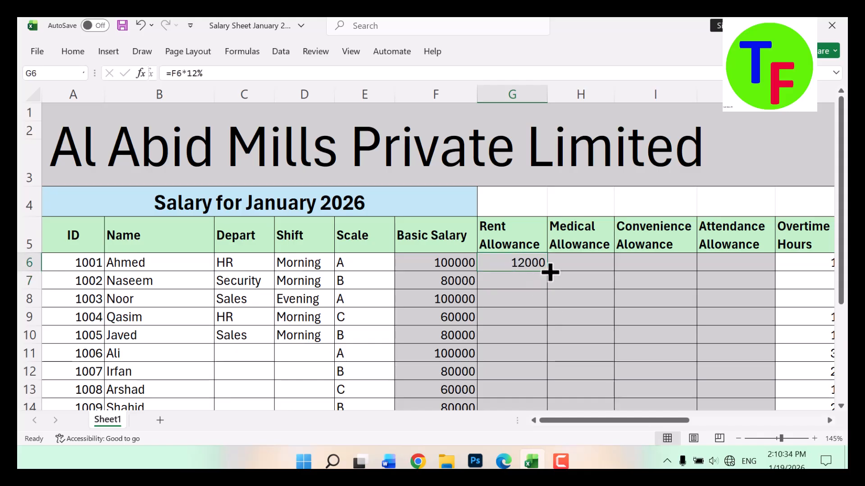
double_click(548, 271)
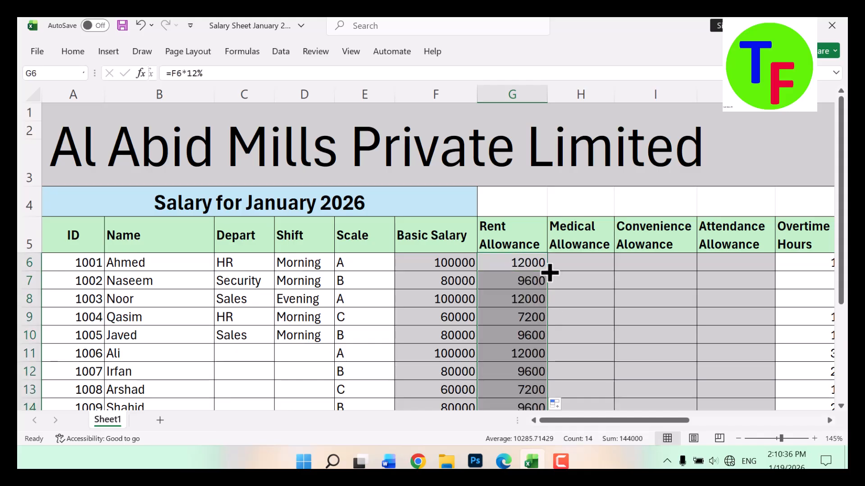
Step: Calculate Medical Allowance in H6 as 9% of basic salary with =F6*9% and fill the formula down the column
left_click(585, 263)
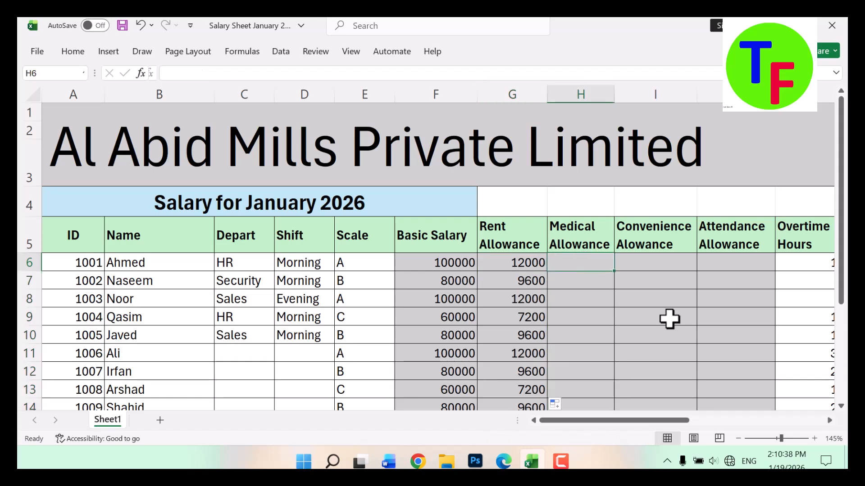
type("=")
key("Left")
key("Left")
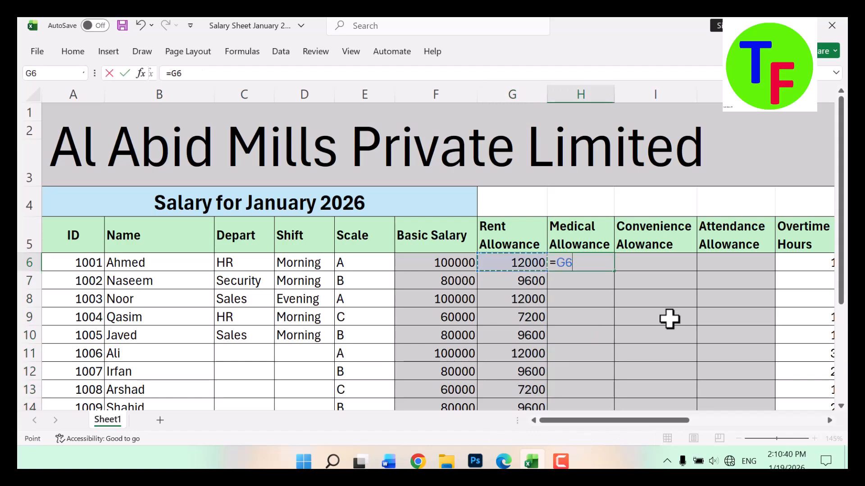
type("*")
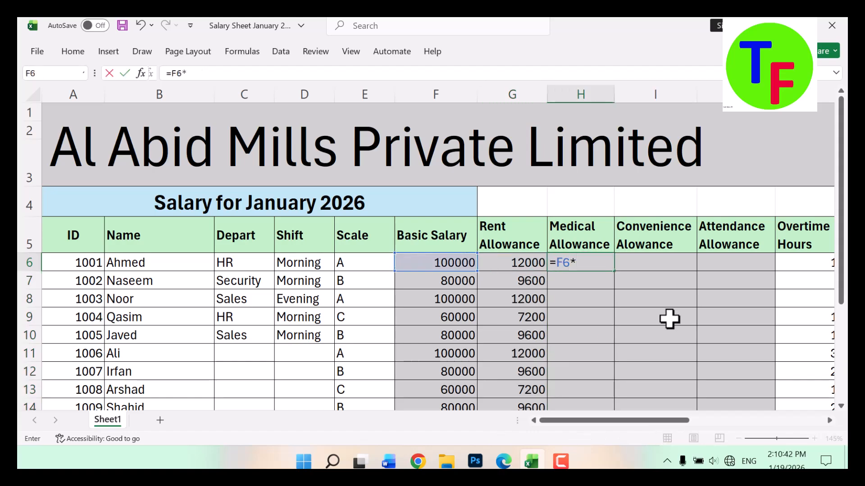
type("9%")
key("Return")
left_click(608, 267)
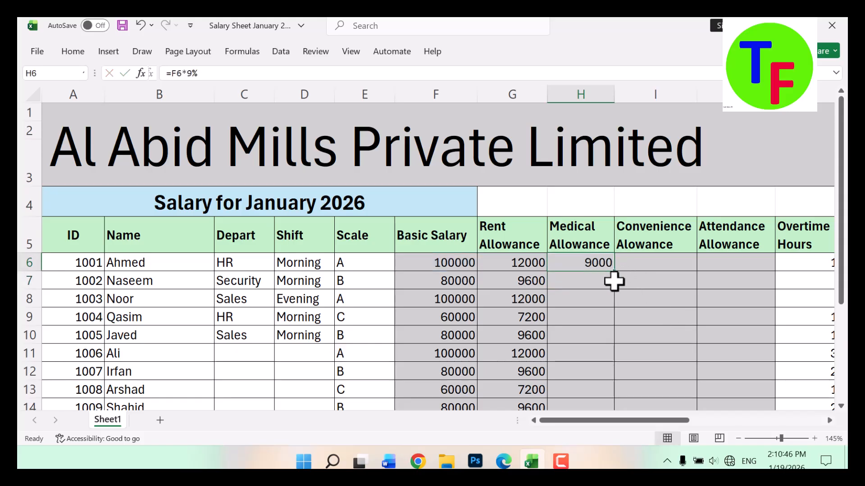
double_click(614, 271)
Step: Calculate the convenience allowance in I6 as 8% of basic salary with =F6*8% and fill the formula down the column
left_click(656, 266)
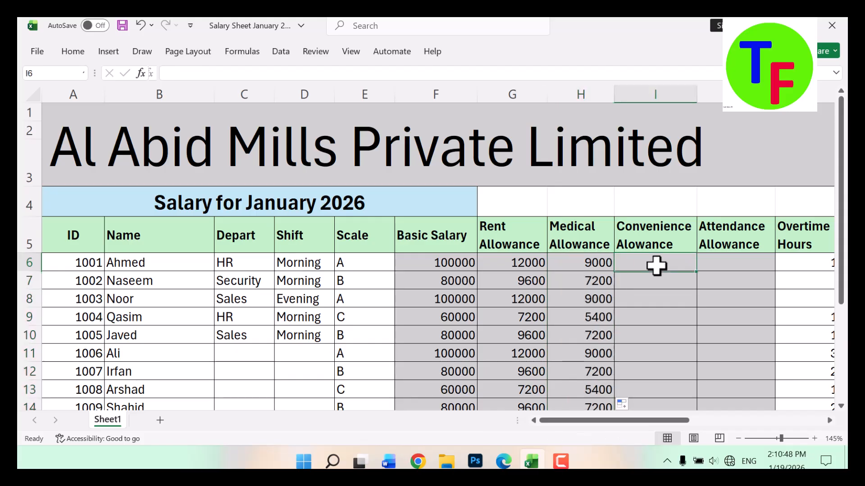
type("=")
key("Left")
key("Left")
key("Left")
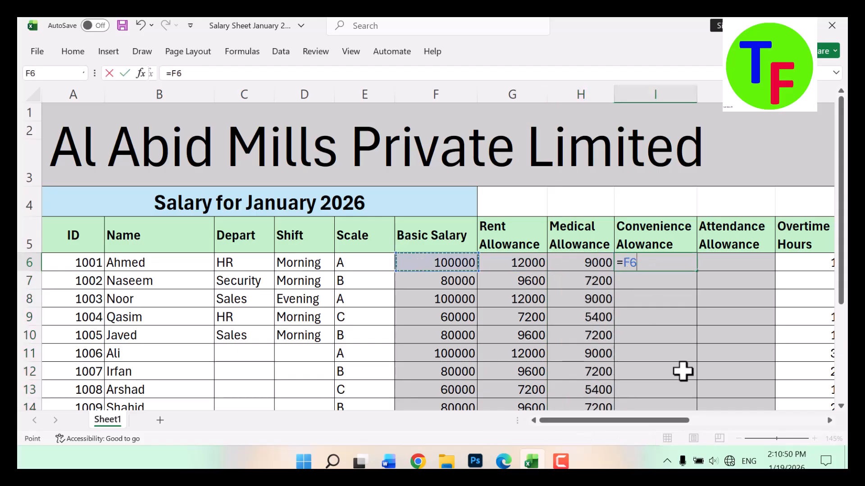
type("*8%")
key("Return")
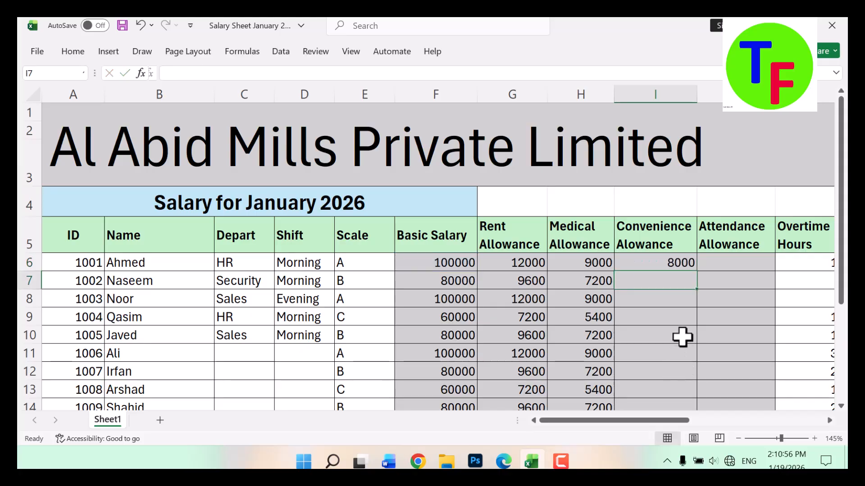
left_click(675, 265)
double_click(700, 272)
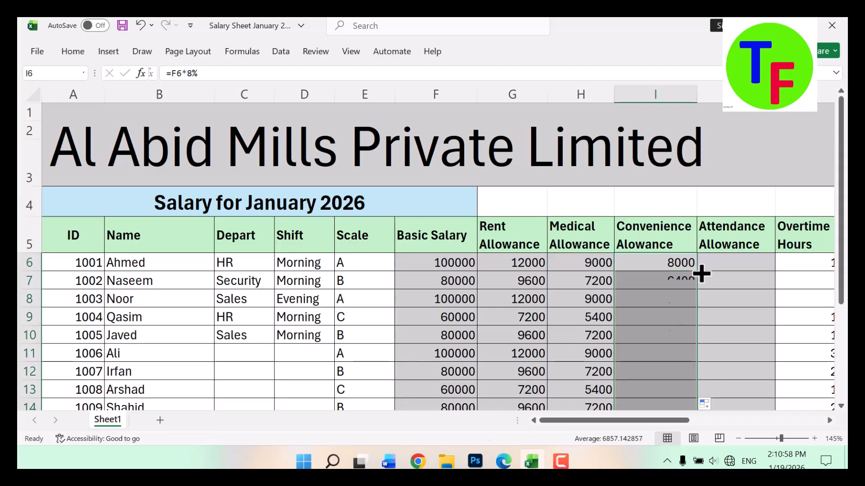
Step: Look across row 6 from Attendance Allowance to Short Hours Deduction and back to review the remaining salary columns
left_click(720, 266)
key("Right")
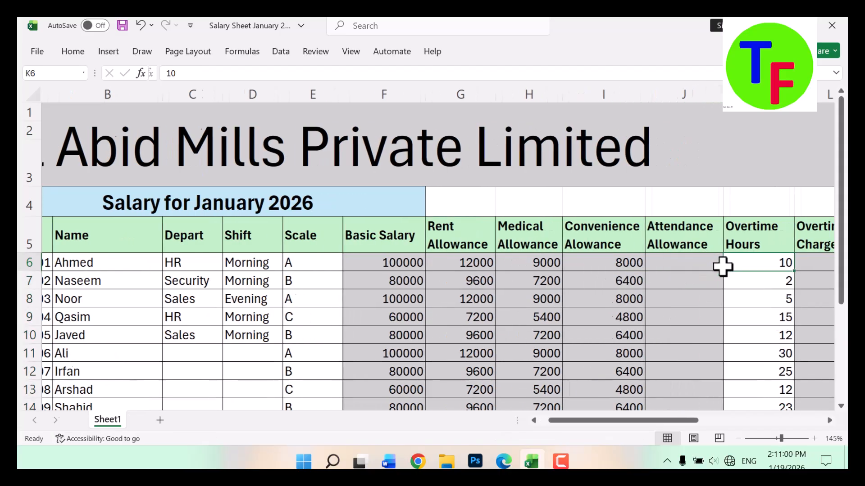
key("Right")
key("Right")
key("Right")
key("Right")
key("Right")
key("Right")
key("Right")
key("Left")
key("Left")
key("Left")
key("Left")
key("Left")
key("Left")
key("Left")
key("Left")
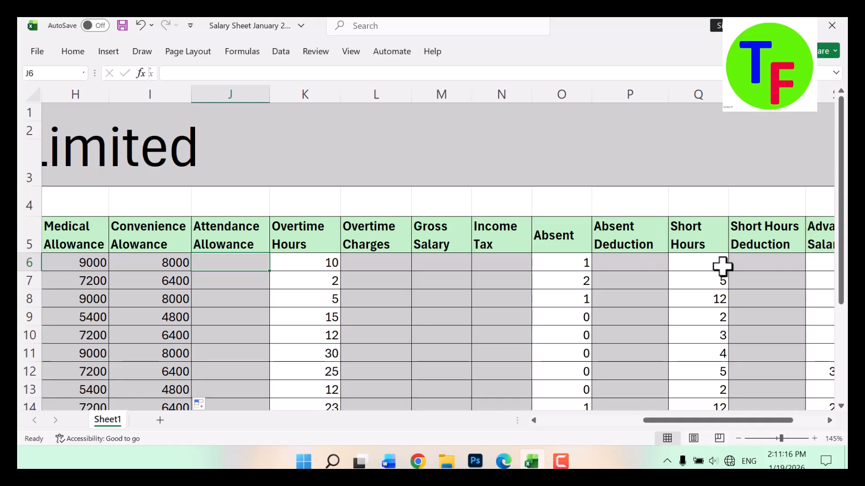
Step: Examine the Absent entry in O6 alongside the empty Attendance Allowance cell J6 and the allowances before it
left_click(580, 233)
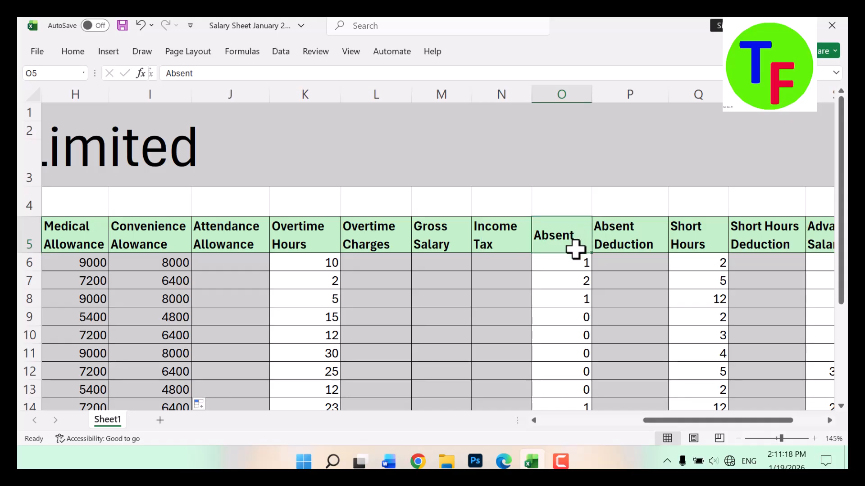
left_click(570, 265)
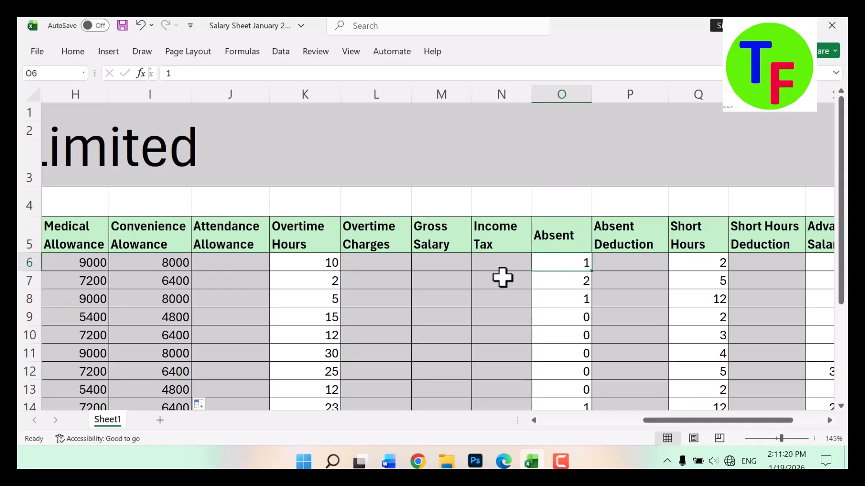
left_click(244, 261)
left_click(562, 262)
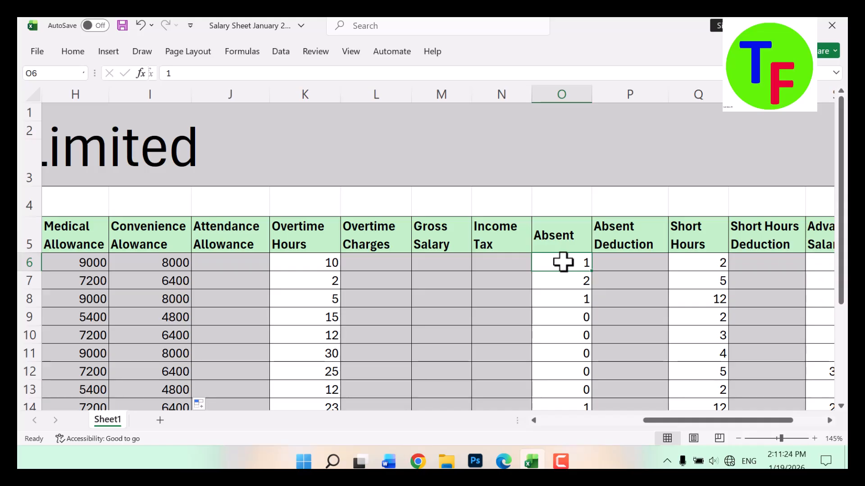
left_click(253, 262)
key("Left")
key("Left")
key("Left")
key("Left")
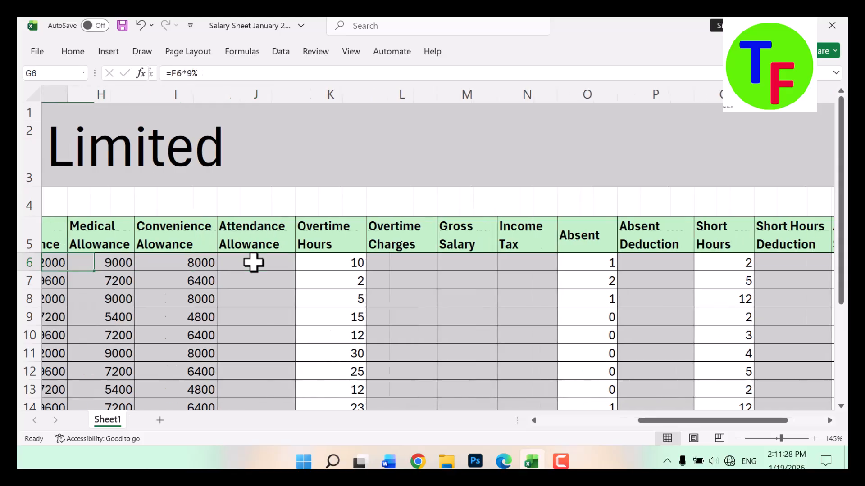
Step: Enter the Attendance Allowance formula =IF(O60, F6/30, 0) in J6
key("Right")
key("Right")
key("Right")
key("Right")
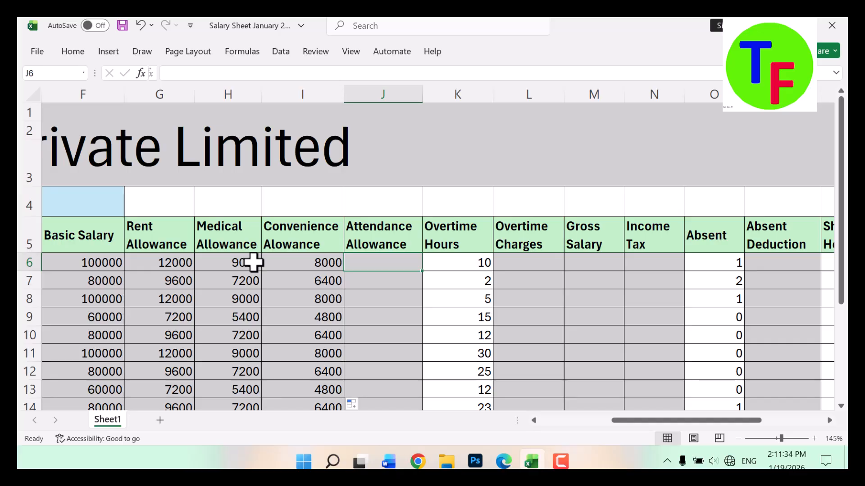
type("=")
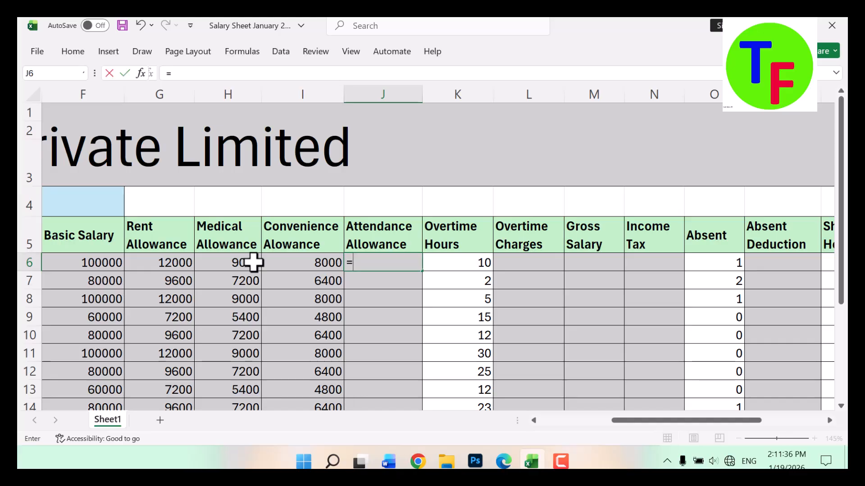
type("if(")
key("Right")
key("Right")
key("Right")
key("Right")
key("Right")
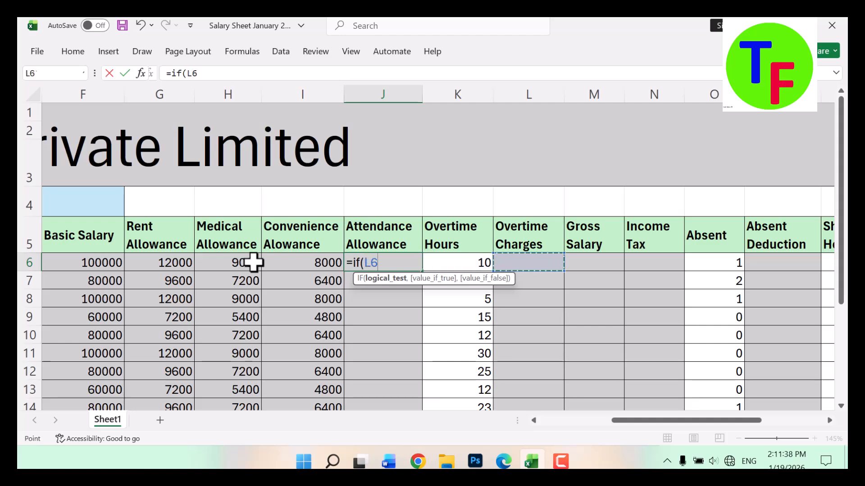
type("0,")
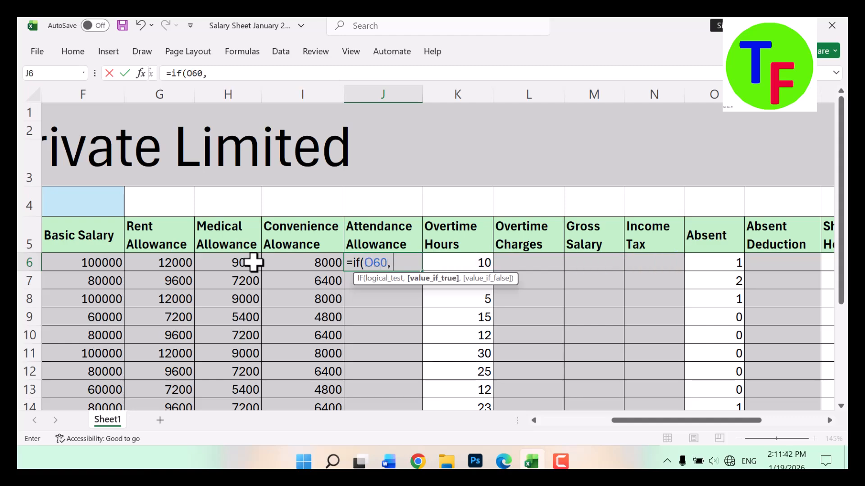
left_click(108, 263)
type("/30, 0")
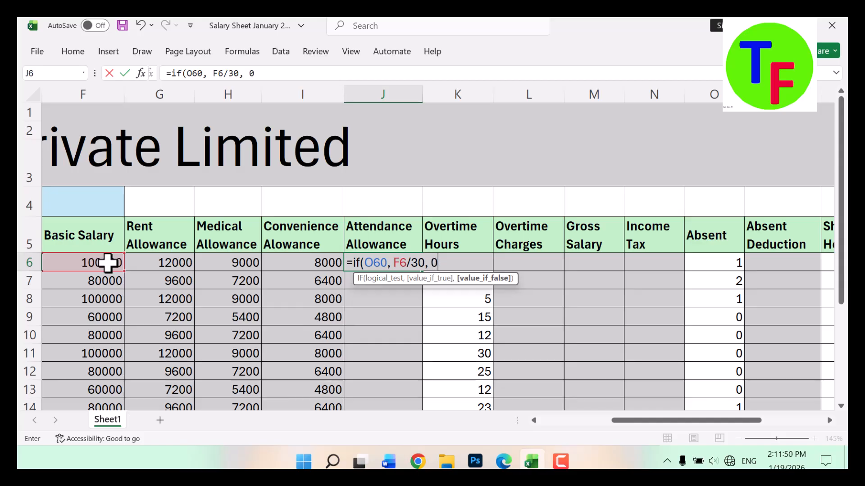
type(")")
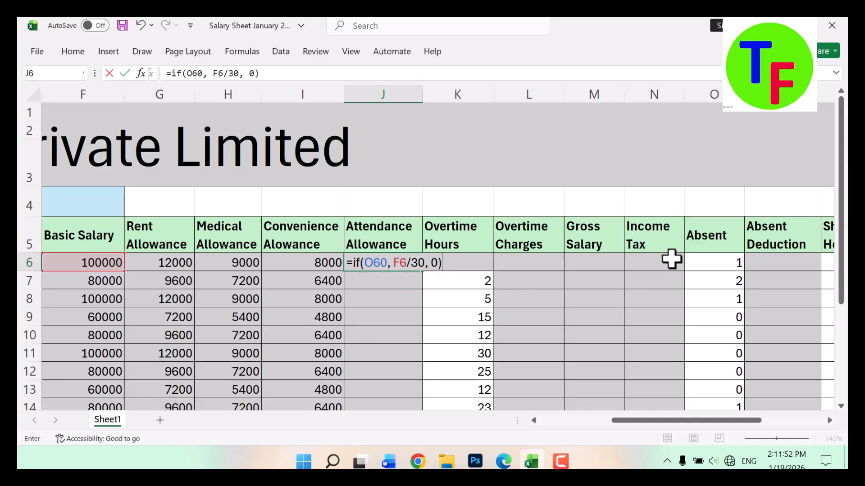
key("Return")
Step: Check the Attendance Allowance formula in J6 and set the Absent value in O6 to 0
left_click(413, 265)
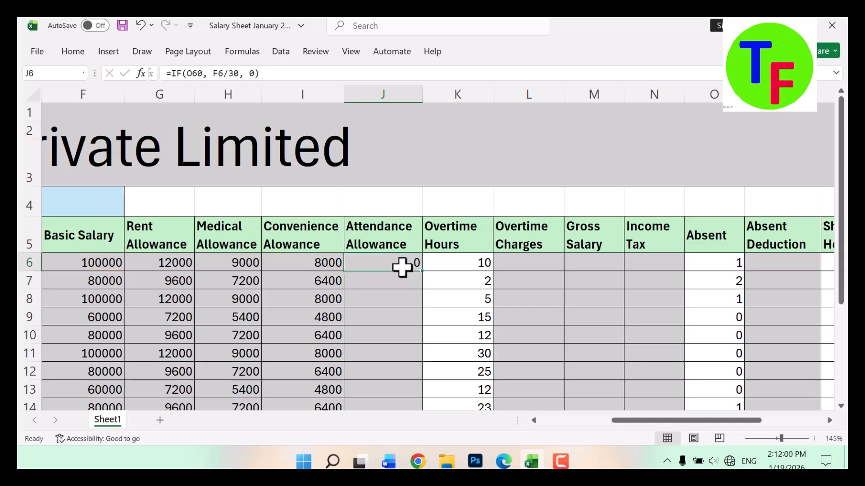
left_click(716, 267)
type("0")
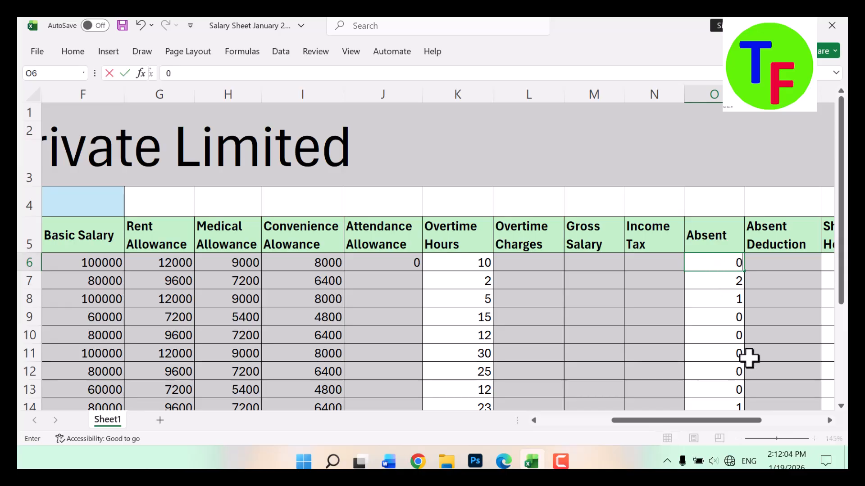
key("Return")
type(".")
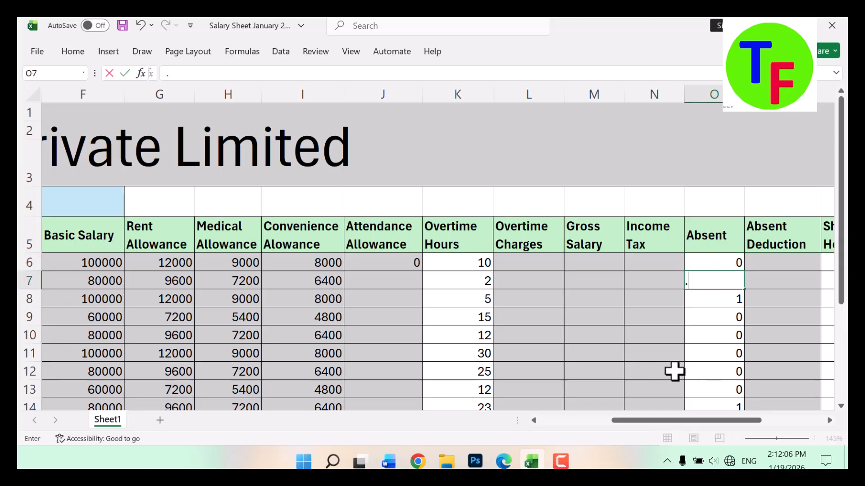
Step: Correct the Attendance Allowance formula in J6 to =IF(O6=0, F6/30, 0) and fill it down the column
key("Up")
key("Left")
key("Left")
key("Left")
key("Left")
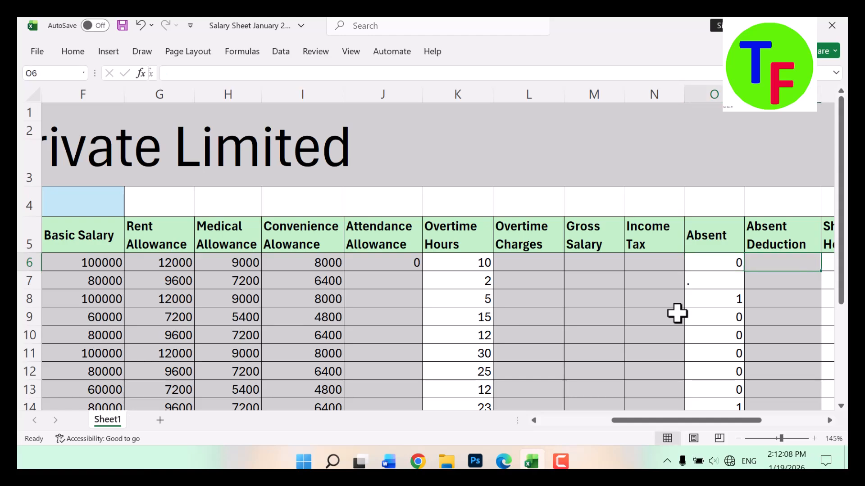
key("Left")
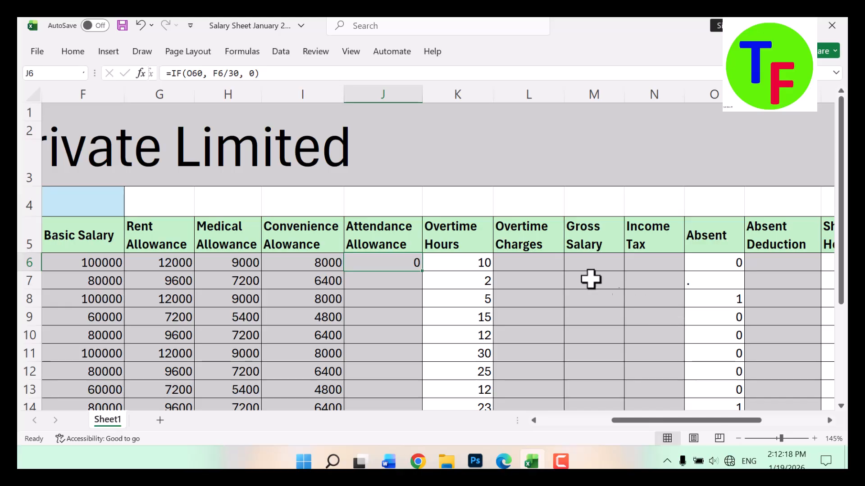
left_click(200, 75)
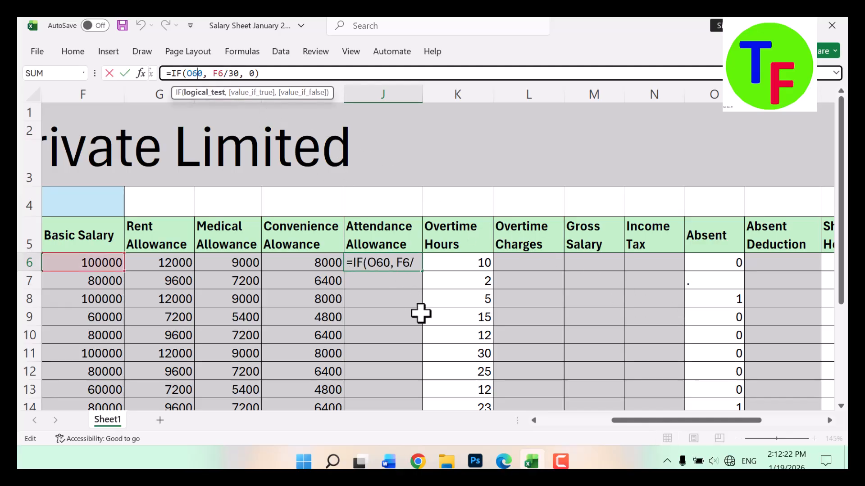
type("=")
key("Return")
key("Up")
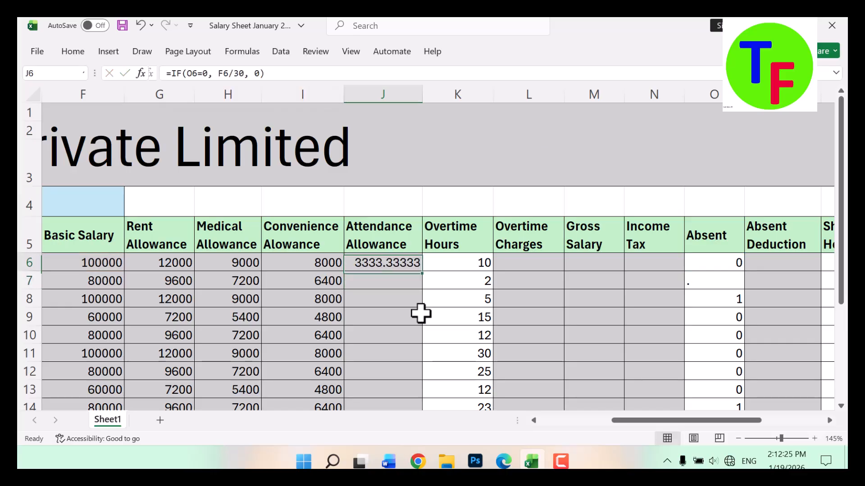
double_click(422, 271)
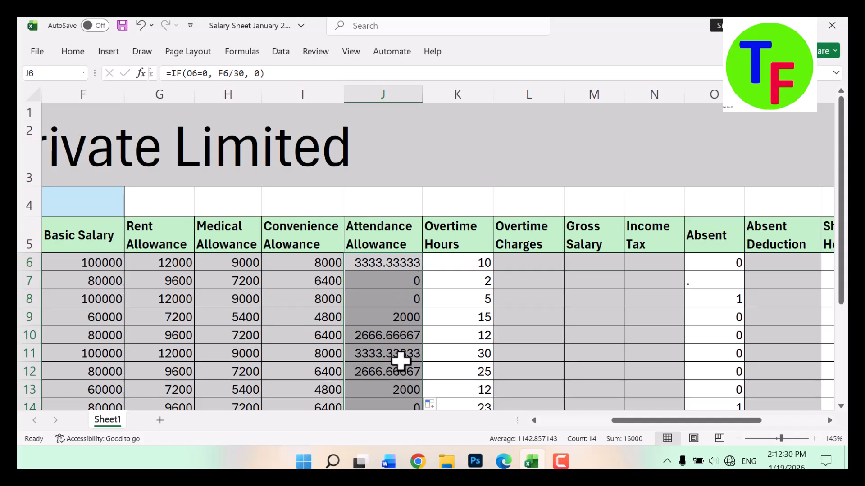
Step: Replace the stray period in the Absent cell O7 with 2
left_click(478, 267)
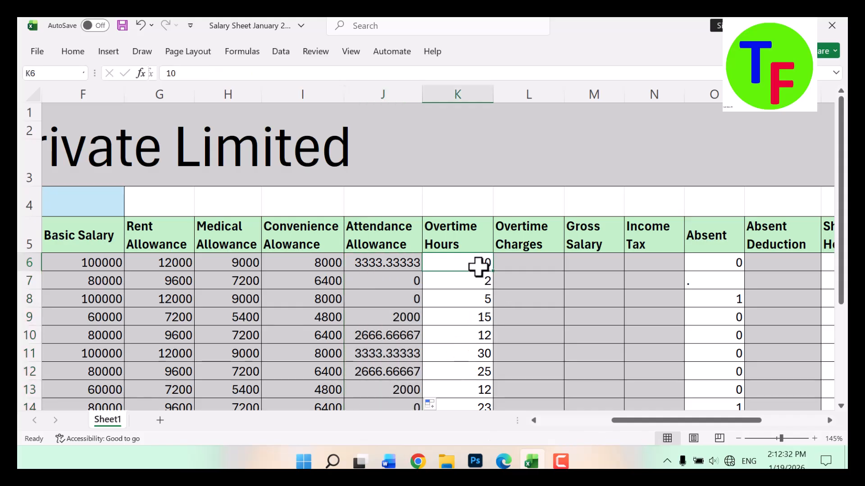
left_click(526, 265)
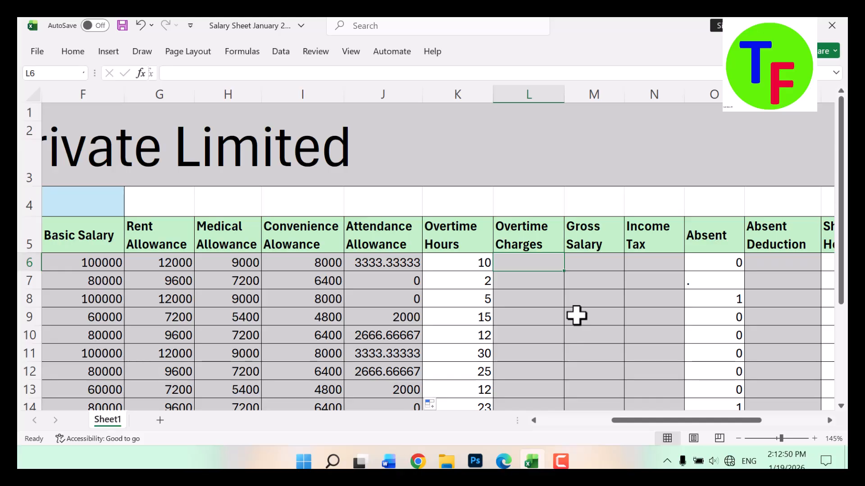
key("Right")
key("Right")
key("Right")
key("Up")
key("Down")
key("shift+Down")
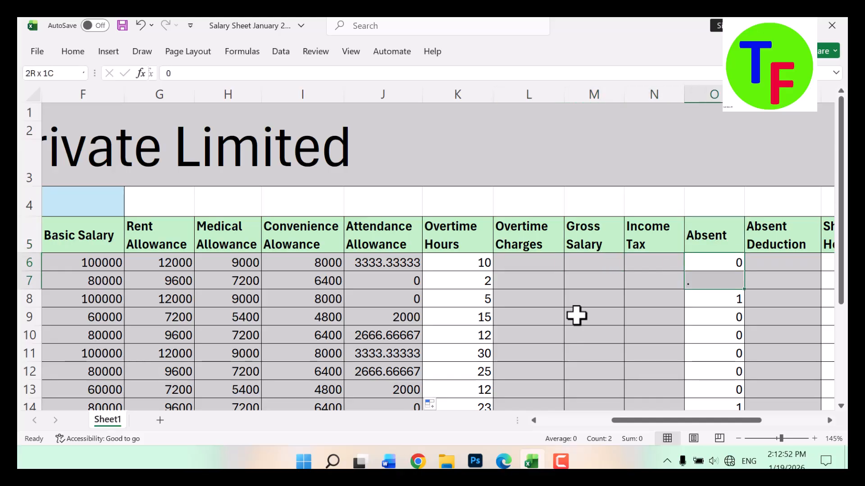
key("ctrl+d")
key("Down")
type("0")
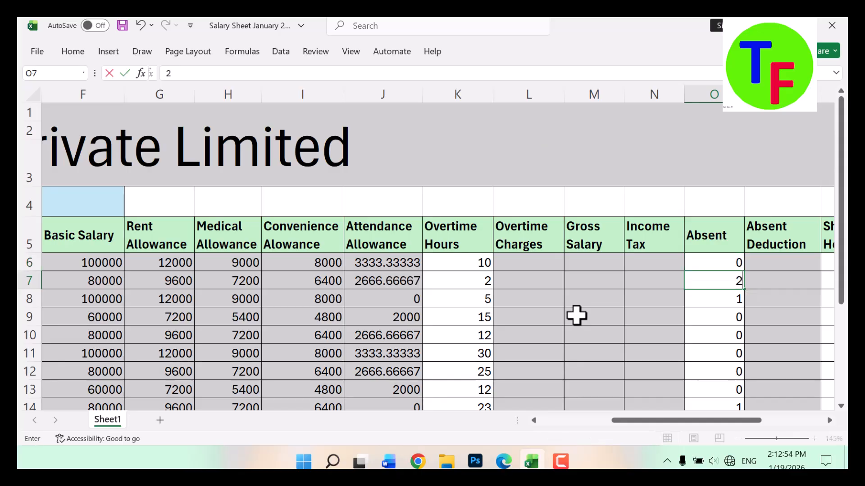
type("2")
Step: Calculate Overtime Charges in L6 with =(F6/30/8)*K6 and fill the formula down the column
key("Left")
key("Left")
key("Left")
key("Left")
key("Up")
key("Right")
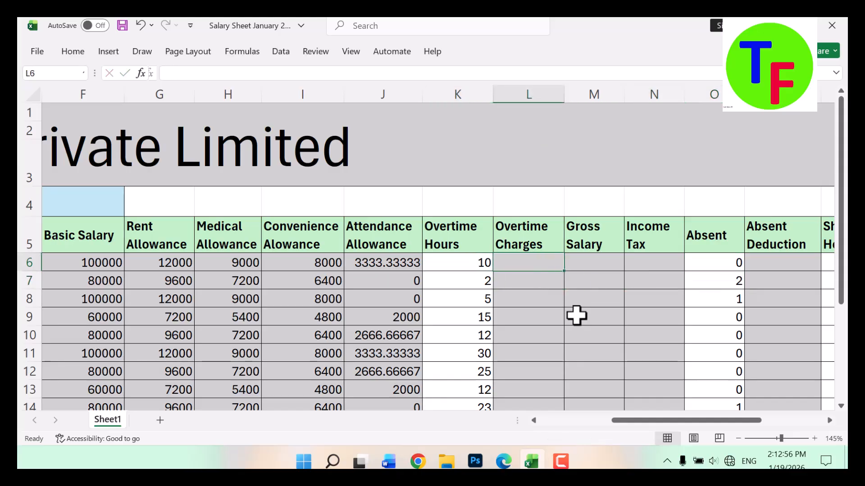
type("=(")
left_click(107, 264)
type("/30/8)*")
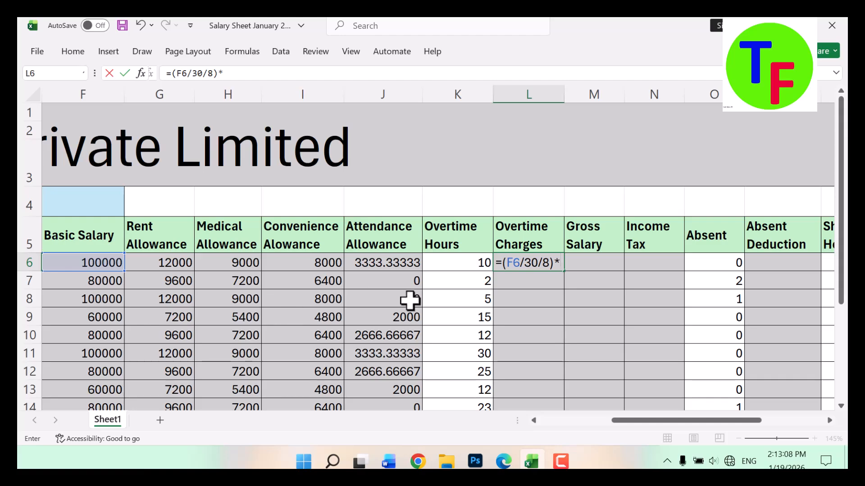
left_click(466, 268)
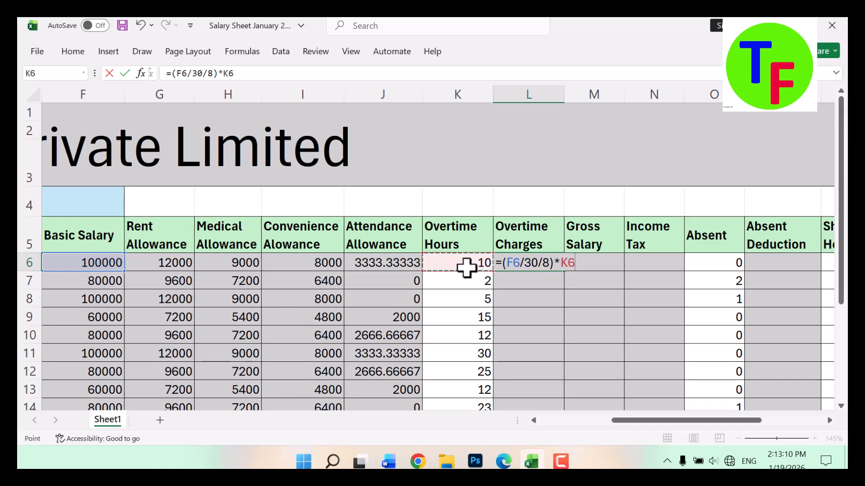
key("Return")
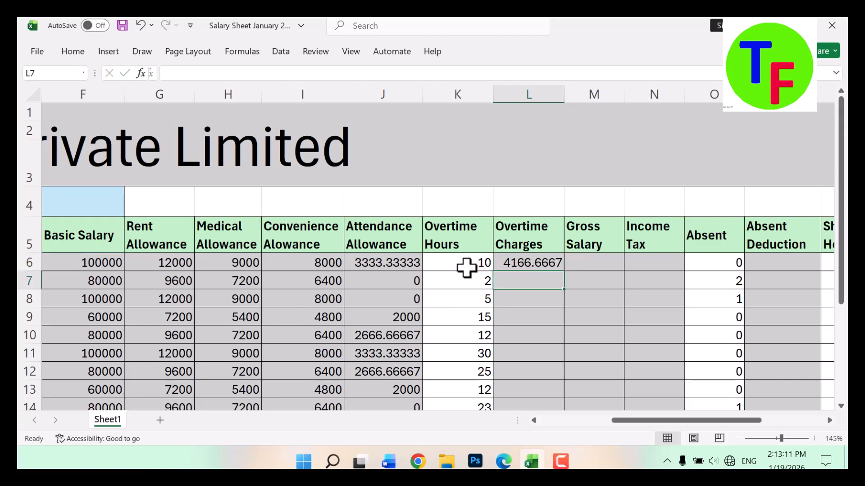
left_click(541, 269)
double_click(568, 272)
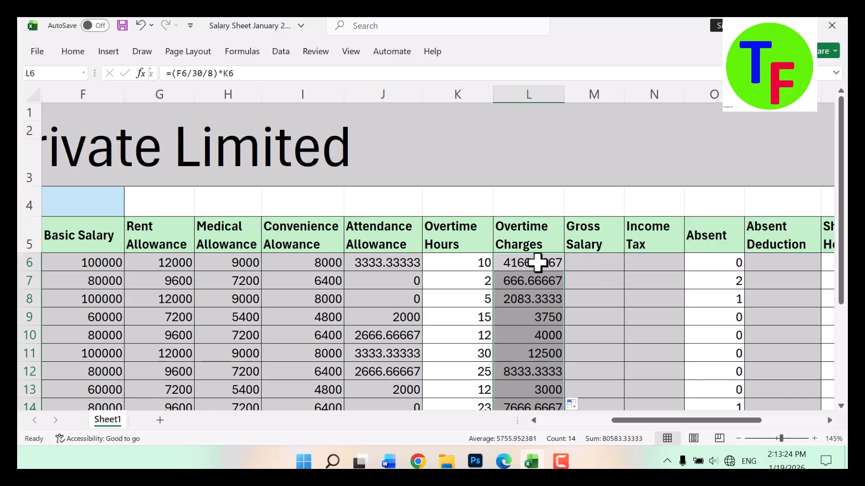
Step: Look across the columns from Gross Salary to Net Salary and back to Basic Salary to review which amounts make up gross salary
left_click(598, 261)
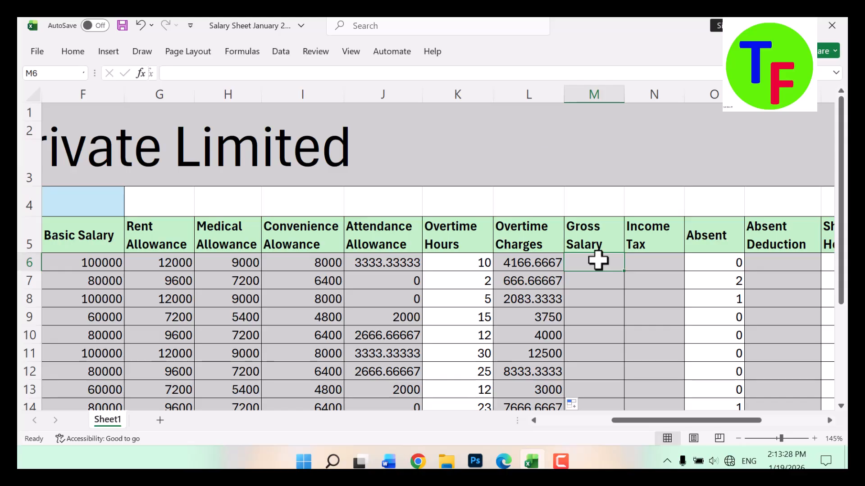
key("Right")
key("Right")
key("Right")
key("Right")
key("Right")
key("Right")
key("Right")
key("Right")
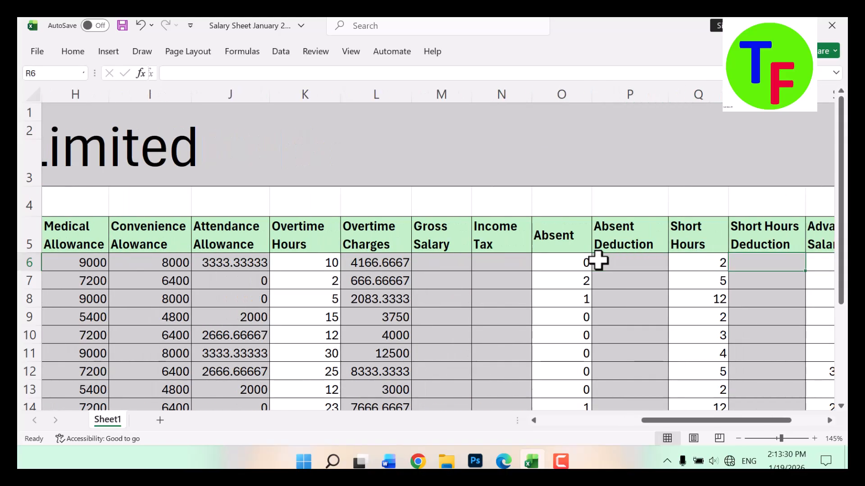
key("Up")
key("Left")
key("Left")
key("Left")
key("Left")
key("Left")
key("Left")
key("Left")
key("Left")
key("Left")
key("Left")
key("Left")
key("Left")
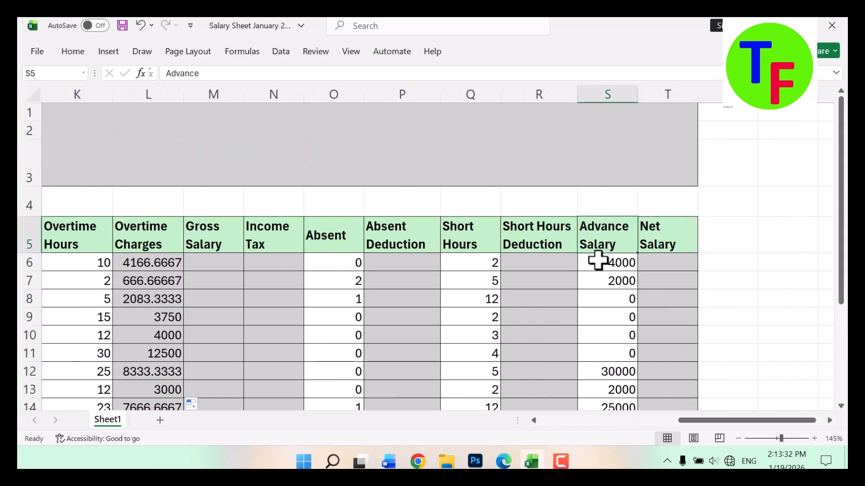
key("Right")
key("Right")
key("Right")
key("Right")
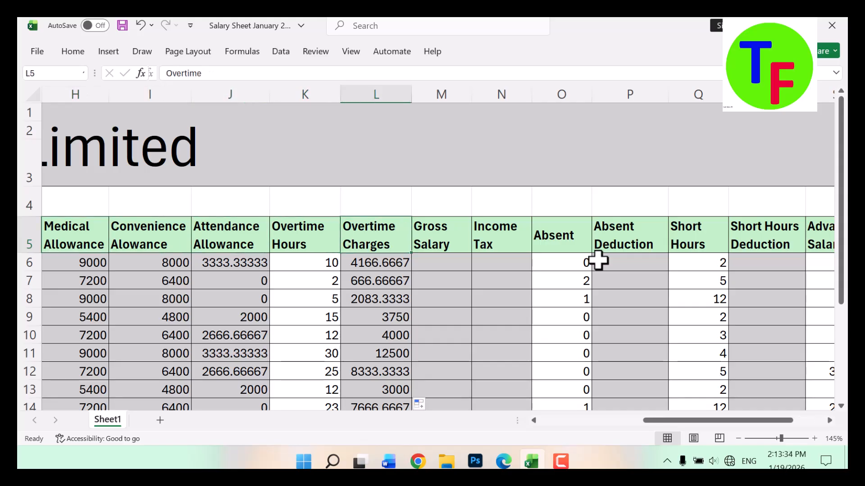
key("Down")
key("Left")
key("Left")
key("Left")
key("Left")
key("Left")
key("Left")
key("Left")
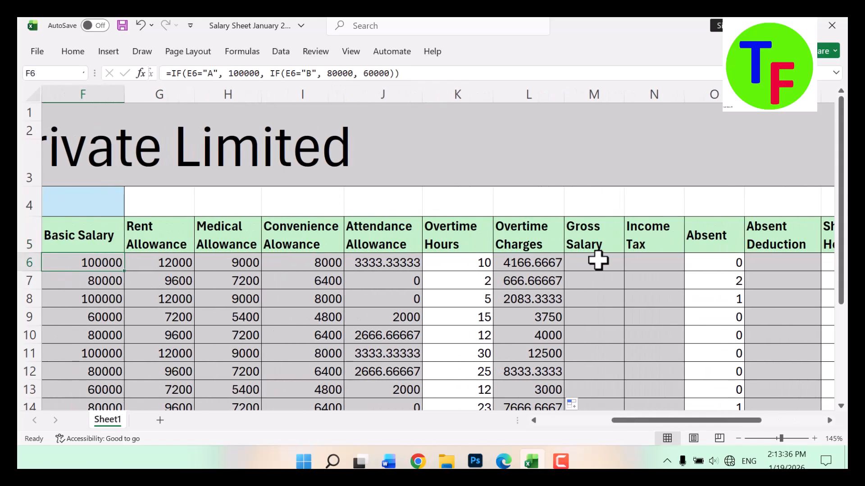
Step: Calculate Gross Salary in M6 with =SUM(F6:J6)+L6, adding basic salary, the allowances and overtime charges
key("Right")
key("Right")
key("Right")
key("Right")
key("Right")
key("Right")
key("Right")
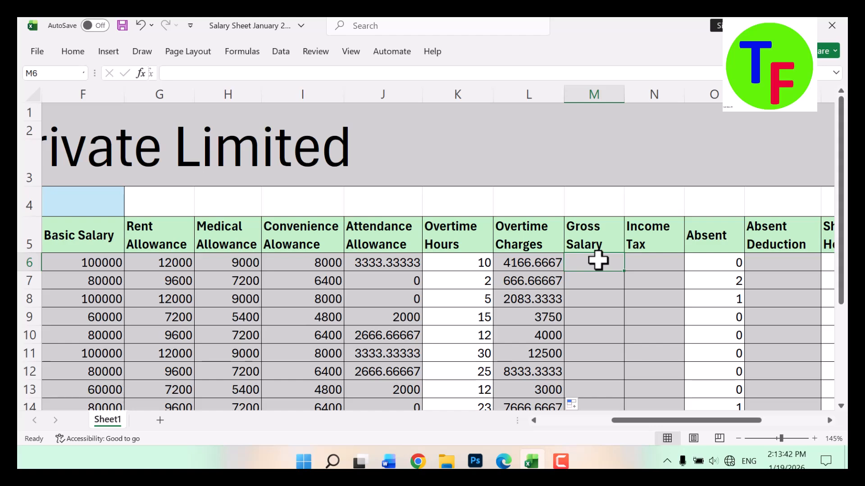
type("=")
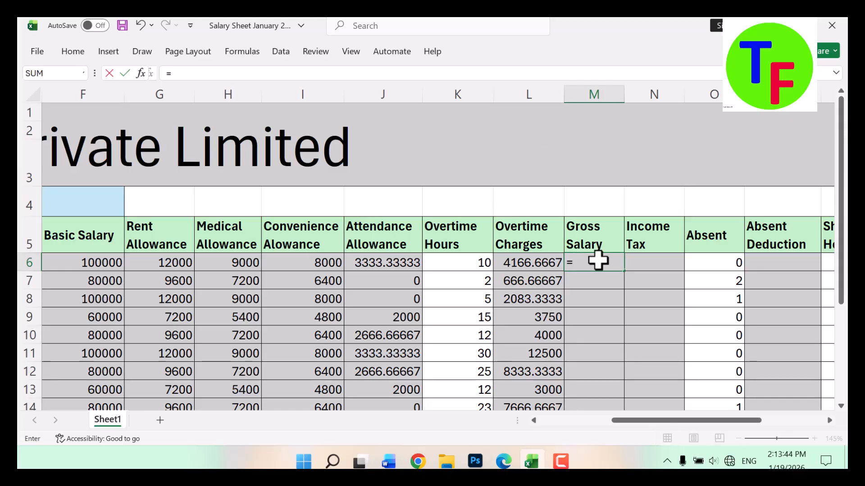
type("sum(")
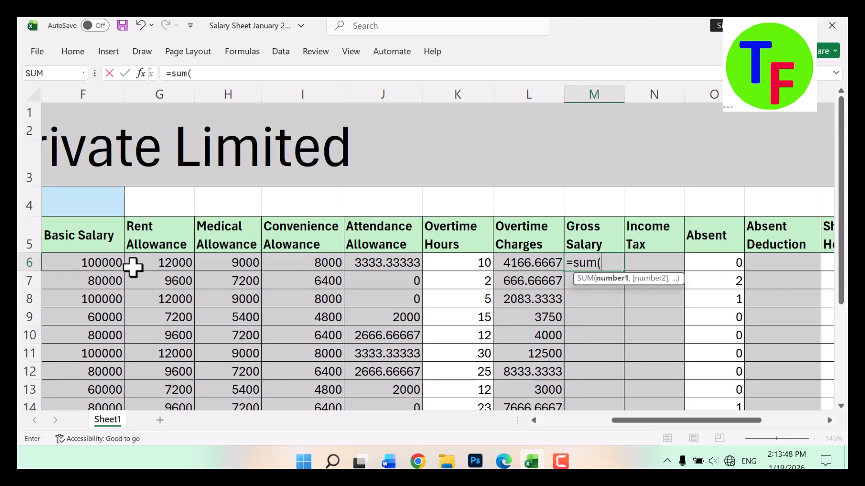
left_click_drag(106, 264, 382, 263)
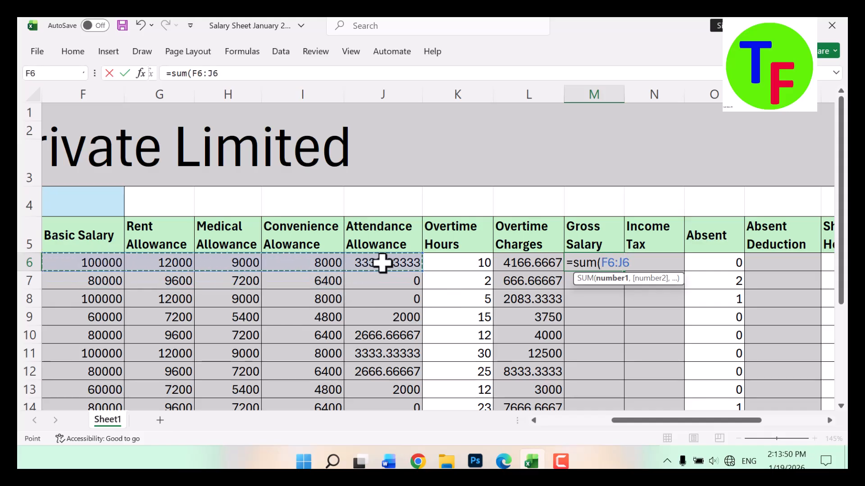
type(")+")
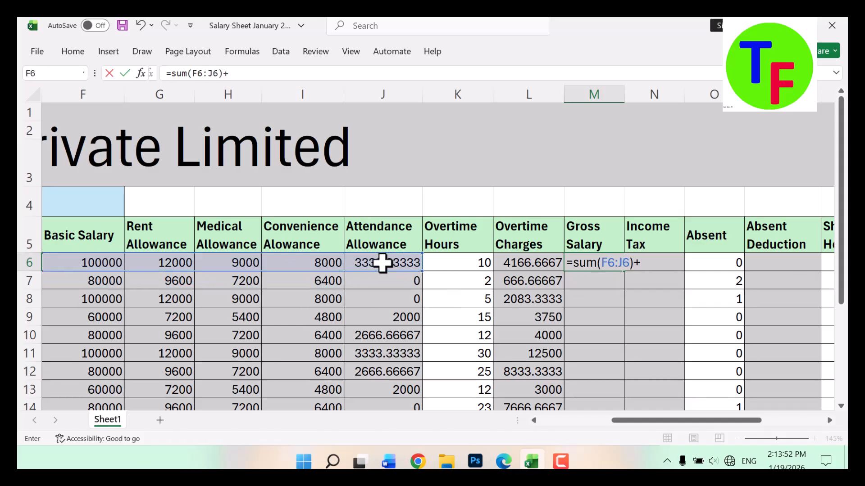
left_click(530, 263)
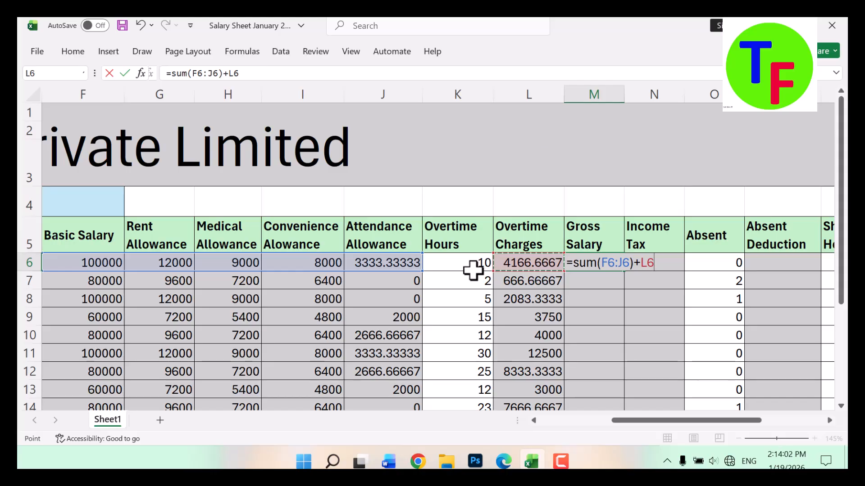
key("Return")
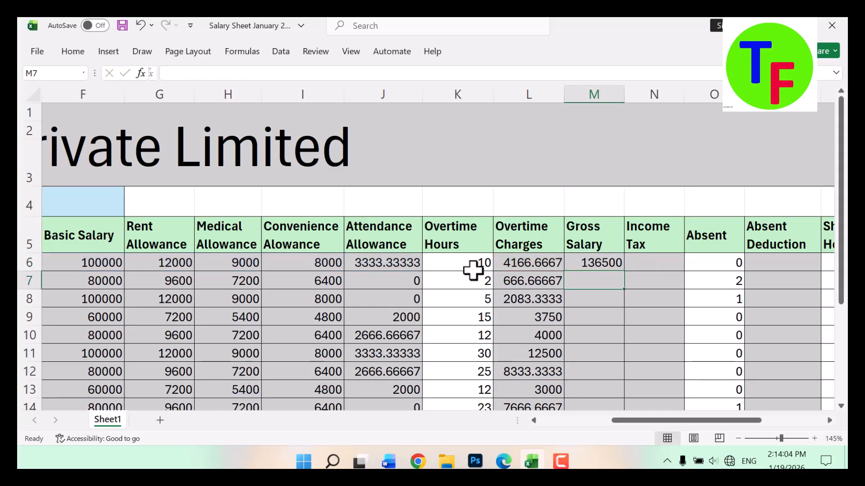
Step: Fill the Gross Salary formula from M6 down the column
left_click(601, 263)
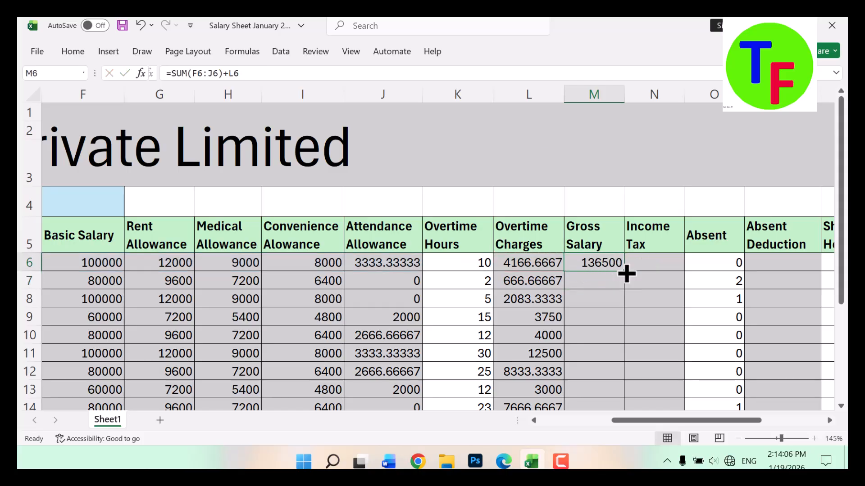
double_click(624, 271)
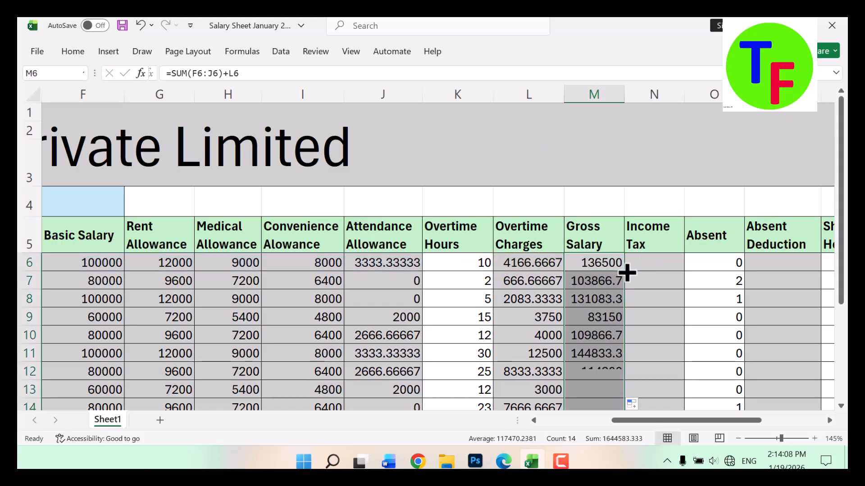
Step: Calculate Income Tax in N6 with =IF(M6>=100000, M6*5%, 0), charging 5% on gross salaries of at least 100000
left_click(659, 271)
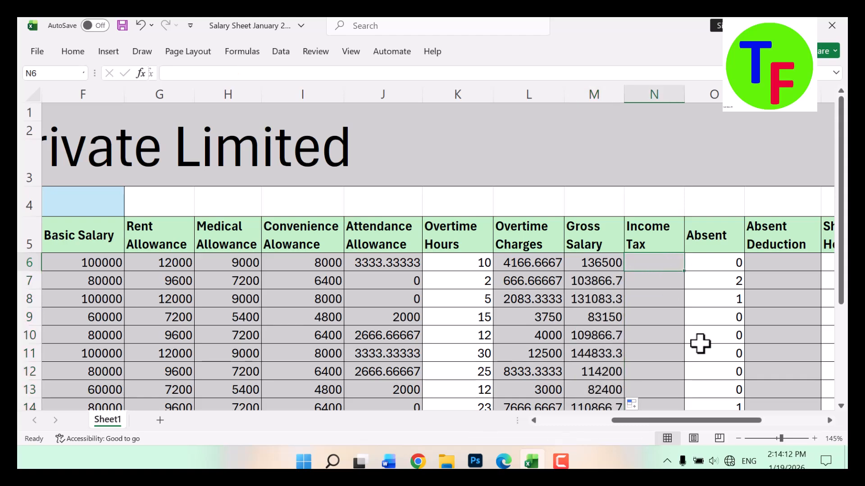
type("=if(")
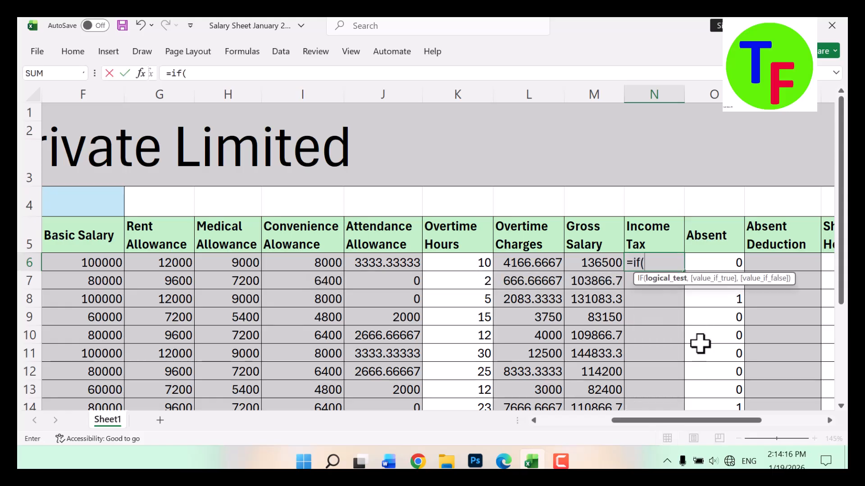
key("Left")
type(">=10000")
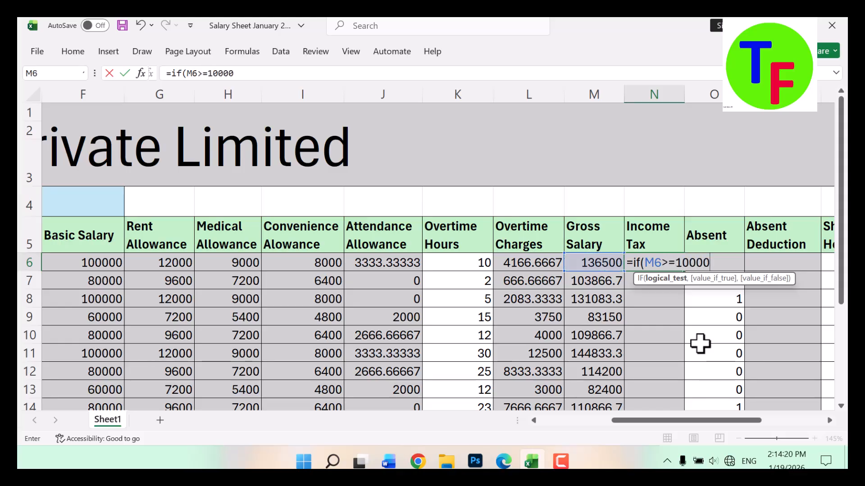
type("-")
type("0,")
key("Left")
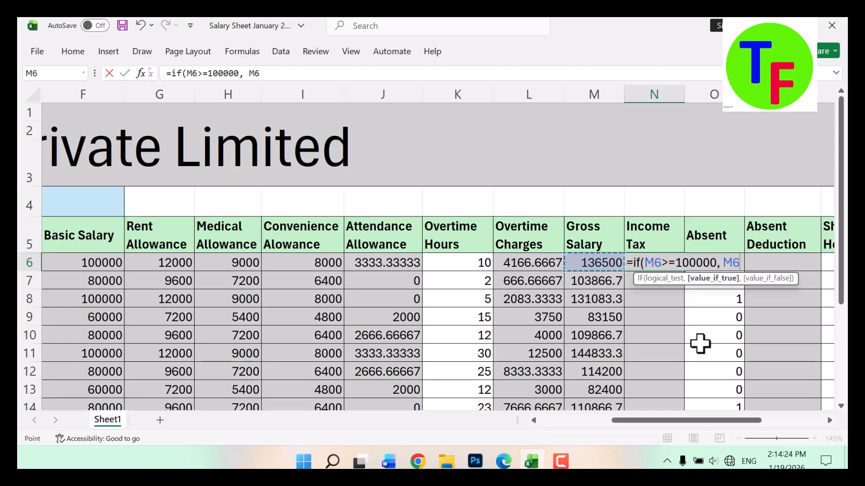
type("*5%, 0")
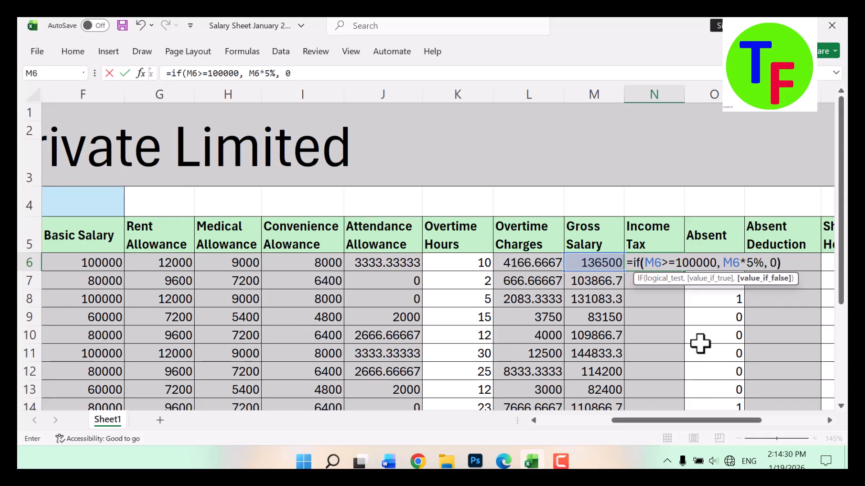
key("Return")
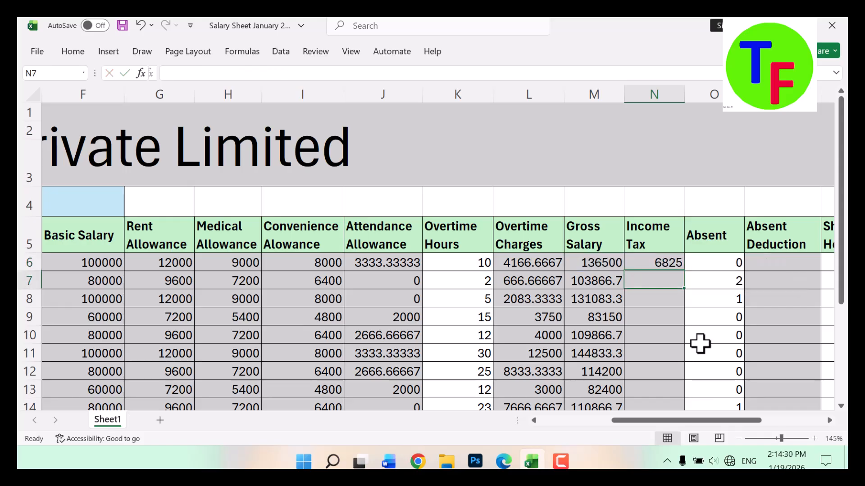
Step: Fill the Income Tax formula from N6 down the column and compare row 9's tax with its gross salary
left_click(670, 266)
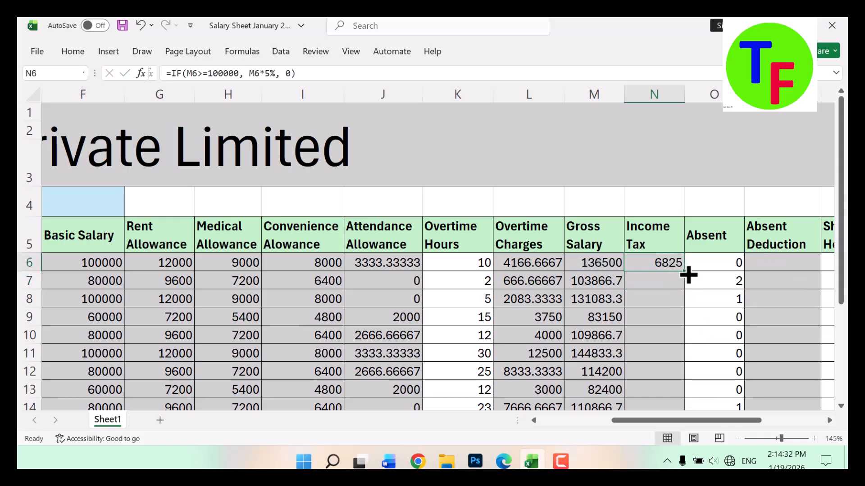
double_click(683, 271)
left_click_drag(671, 316, 586, 321)
left_click(591, 320)
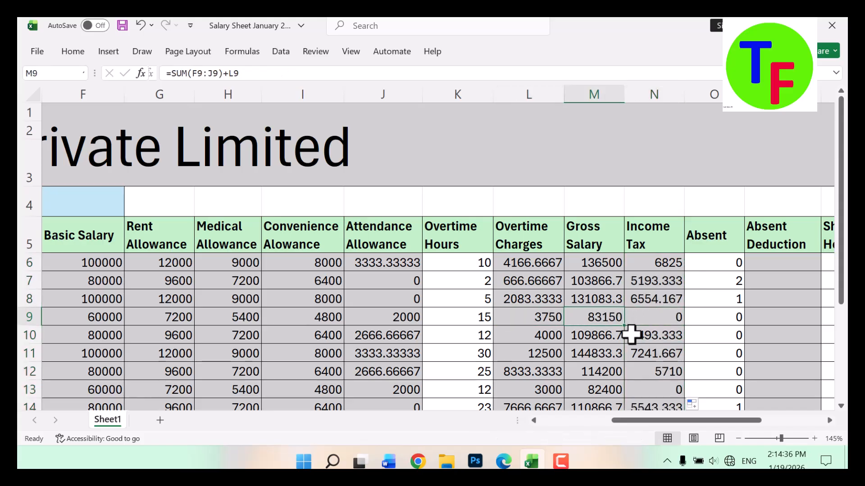
left_click(656, 321)
left_click(657, 261)
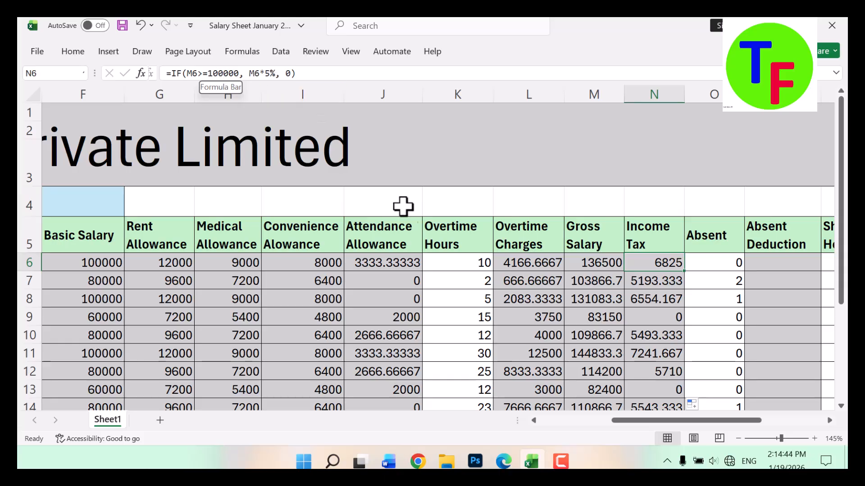
key("Left")
key("Right")
Step: Calculate Absent Deduction in P6 with =(F6/30/8)*O6
key("Right")
key("Right")
key("Right")
key("Left")
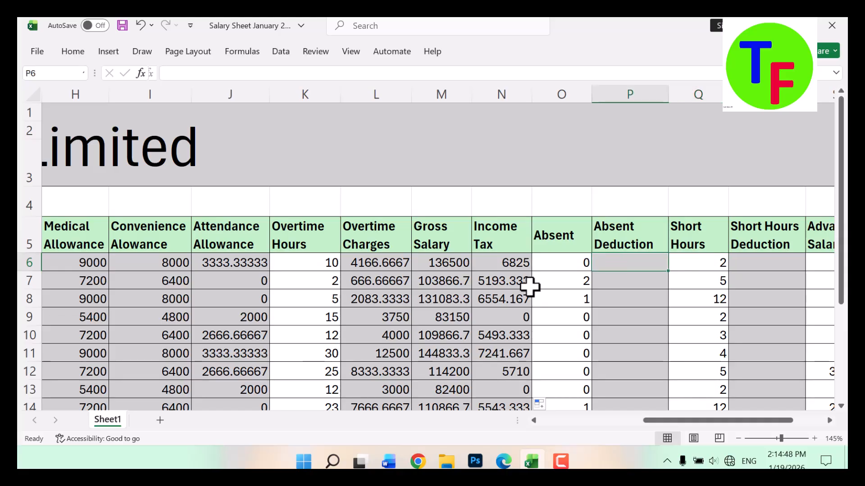
key("Left")
key("Right")
type("=")
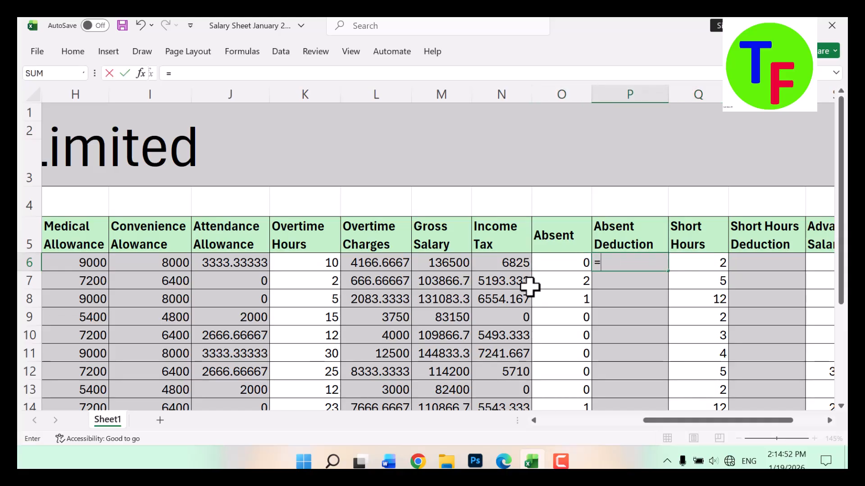
key("Left")
key("Left")
key("BackSpace")
type("(")
key("Left")
key("Left")
key("Left")
key("Left")
key("Left")
key("Left")
key("Left")
key("Left")
key("Left")
key("Left")
key("Left")
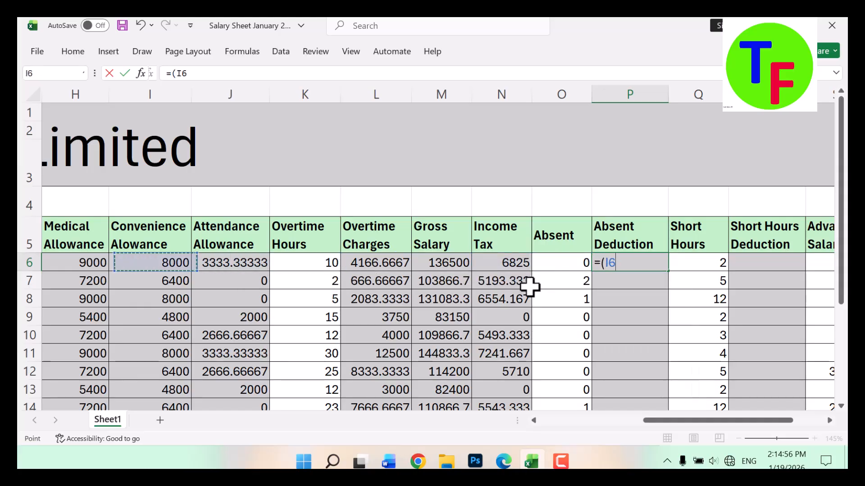
key("Right")
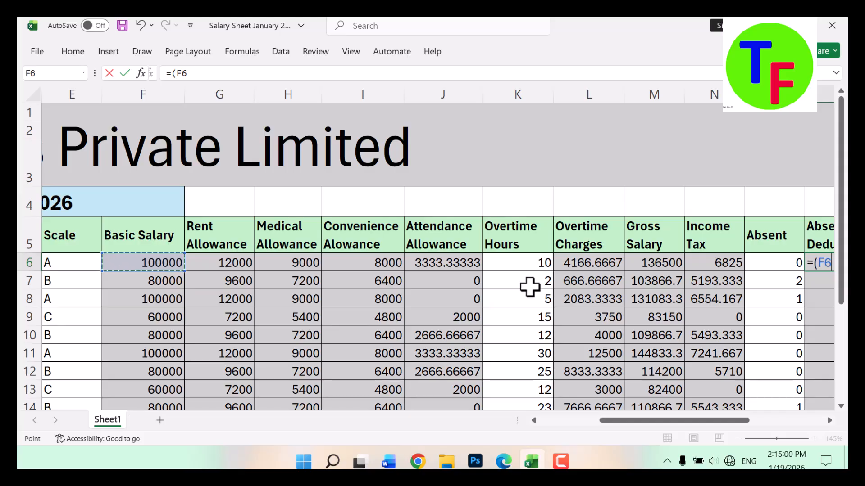
type("/30/8)*")
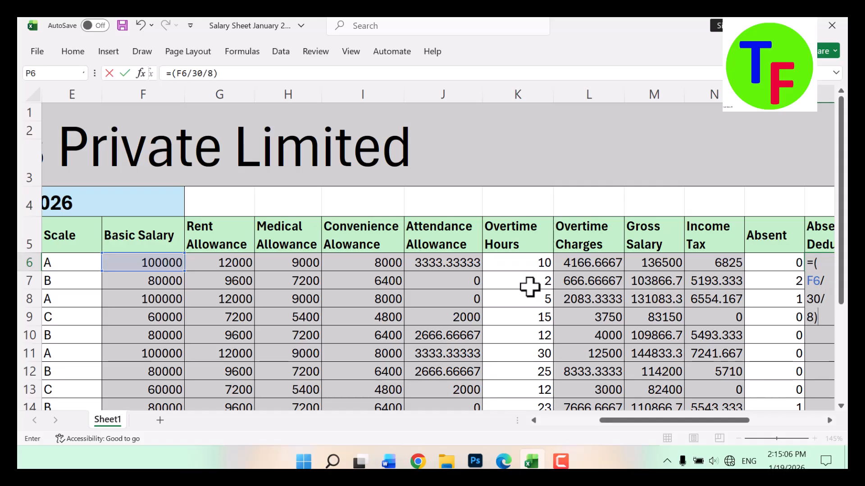
left_click(772, 269)
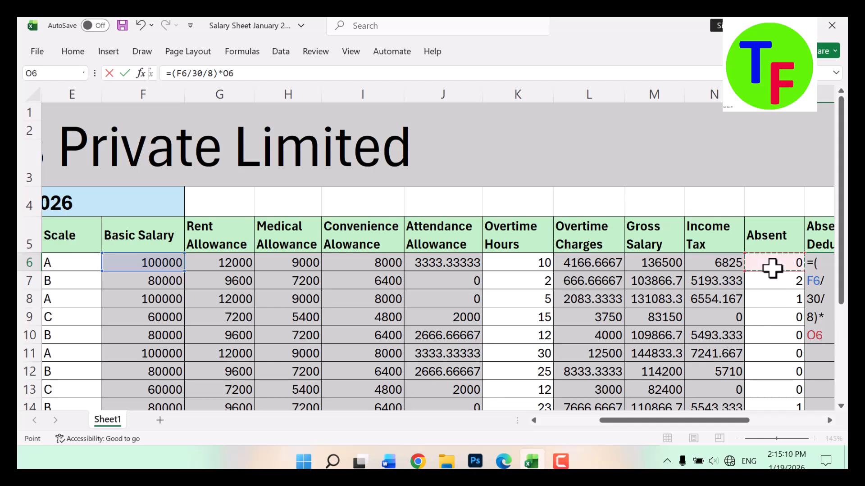
key("Return")
Step: Fill the Absent Deduction formula from P6 down the column and compare rows 7 and 8 with their absences
key("Right")
key("Right")
key("Left")
key("Up")
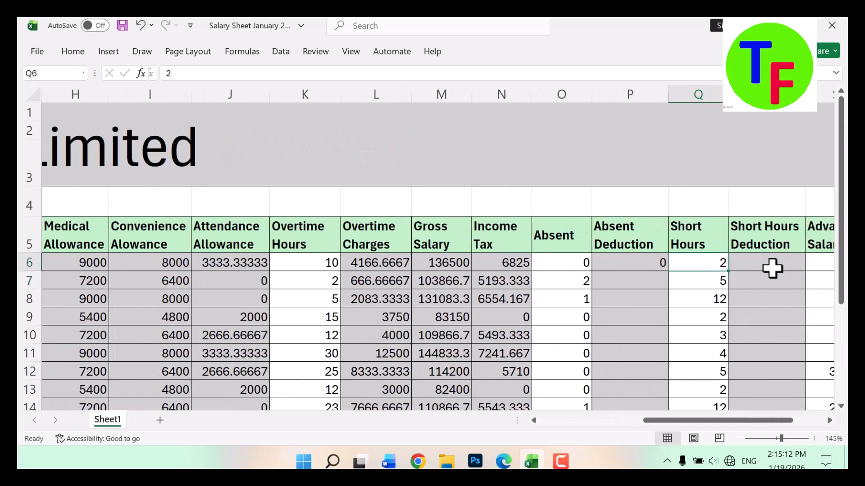
key("Left")
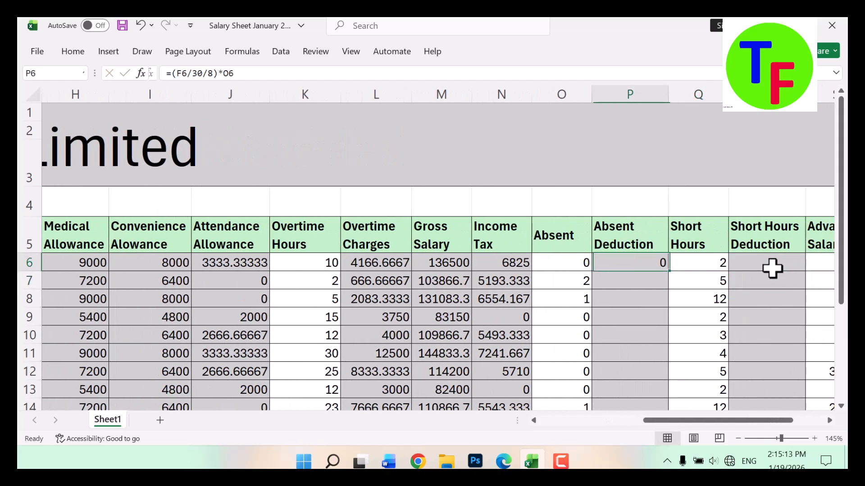
double_click(668, 272)
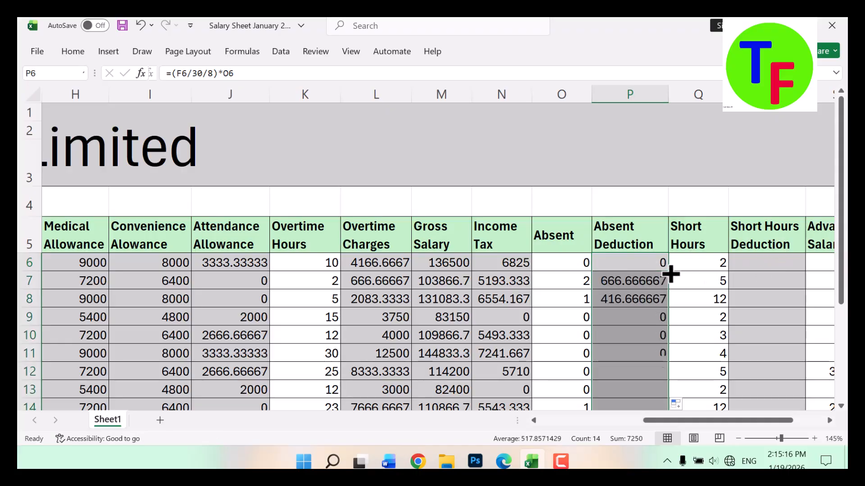
left_click_drag(585, 284, 640, 285)
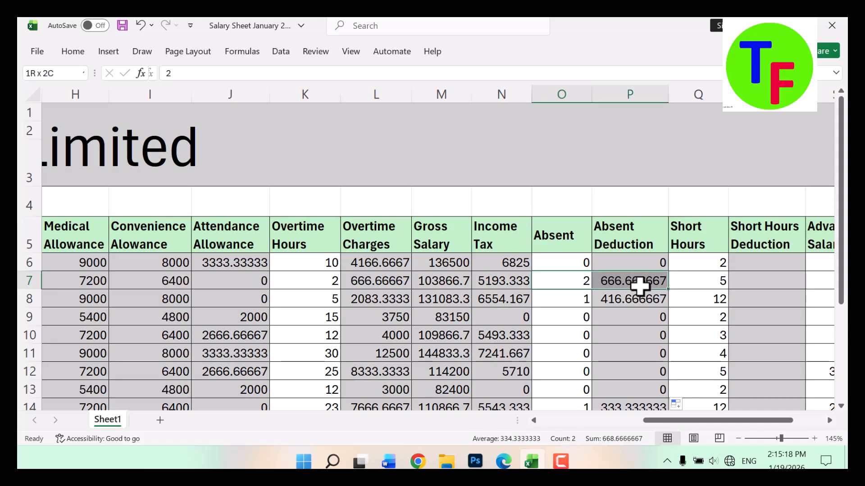
left_click_drag(584, 304, 634, 306)
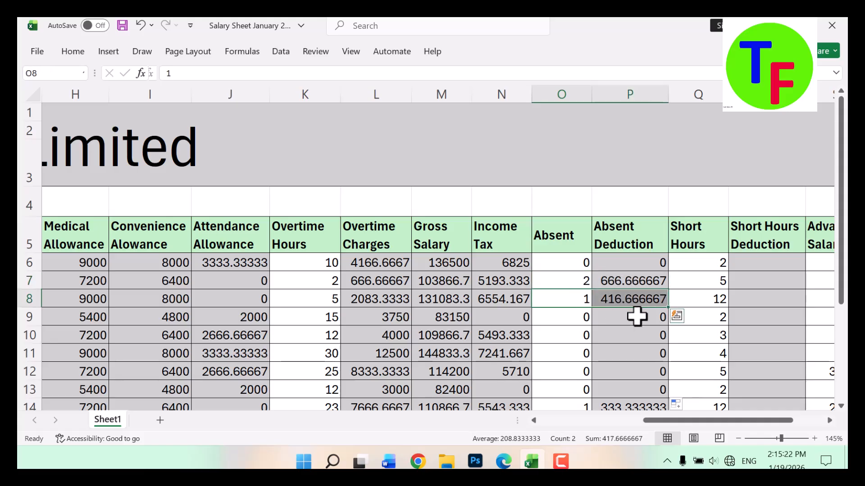
Step: Replace the Absent Deduction formula in P6 with =(F6/30)*O6, based on the daily basic salary
left_click(654, 266)
key("Left")
key("Right")
key("Left")
key("Right")
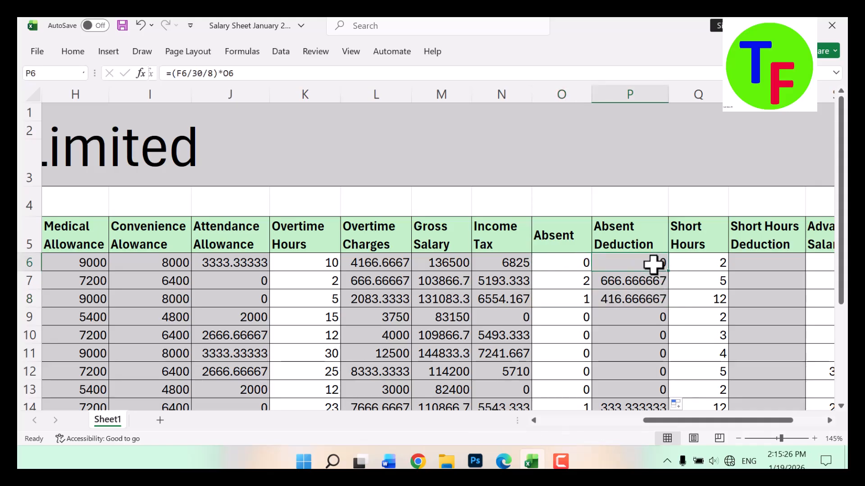
type("=(")
key("Left")
key("Left")
key("Left")
key("Left")
key("Left")
key("Left")
key("Left")
key("Left")
key("Left")
key("Left")
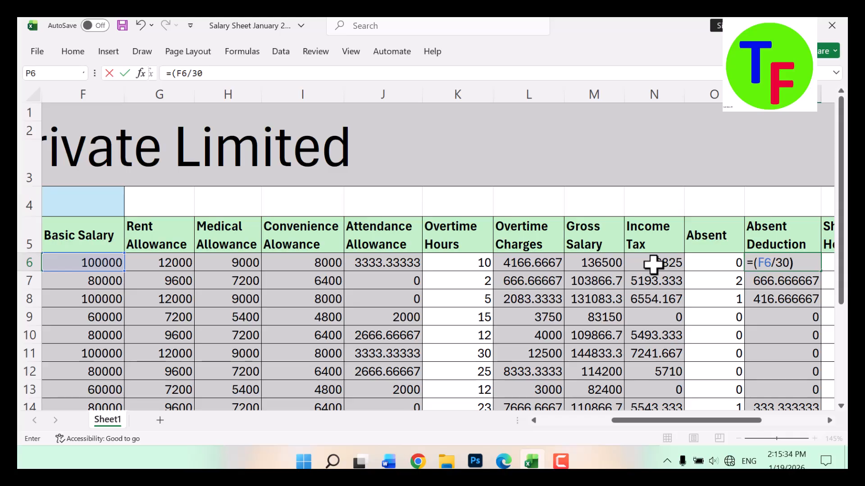
type("/30)*")
key("Left")
key("Return")
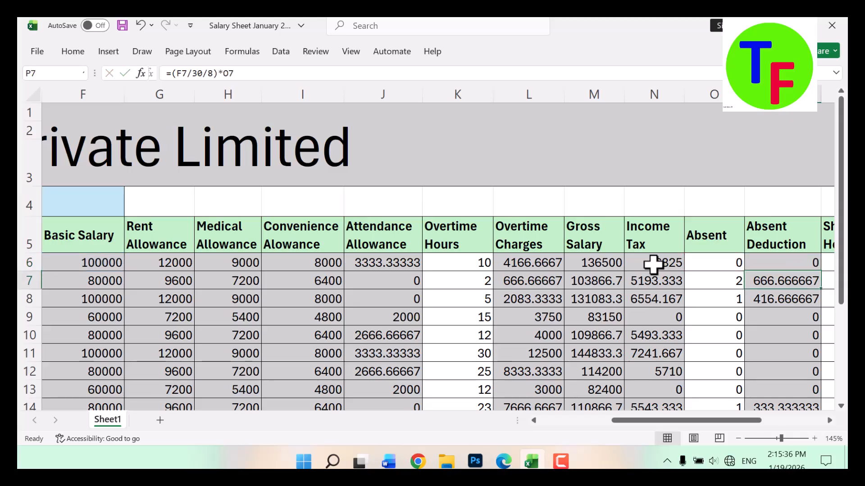
Step: Fill the daily-rate Absent Deduction formula from P6 down the column
key("Right")
key("Up")
key("Left")
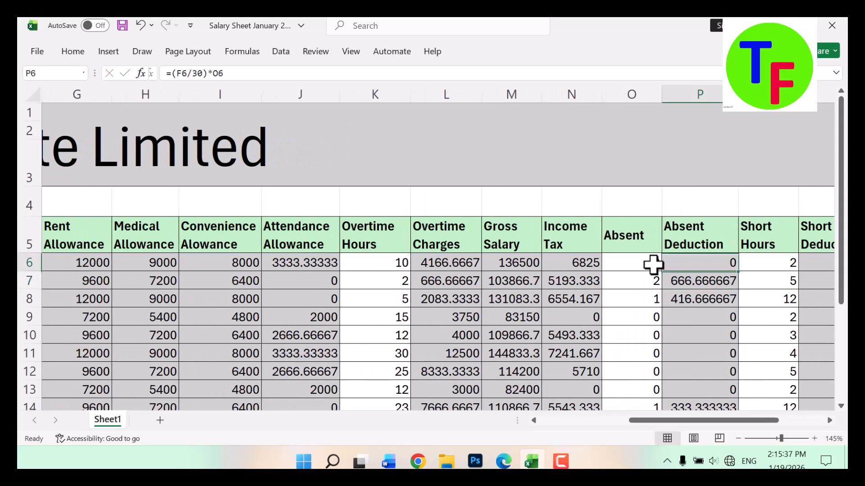
double_click(739, 272)
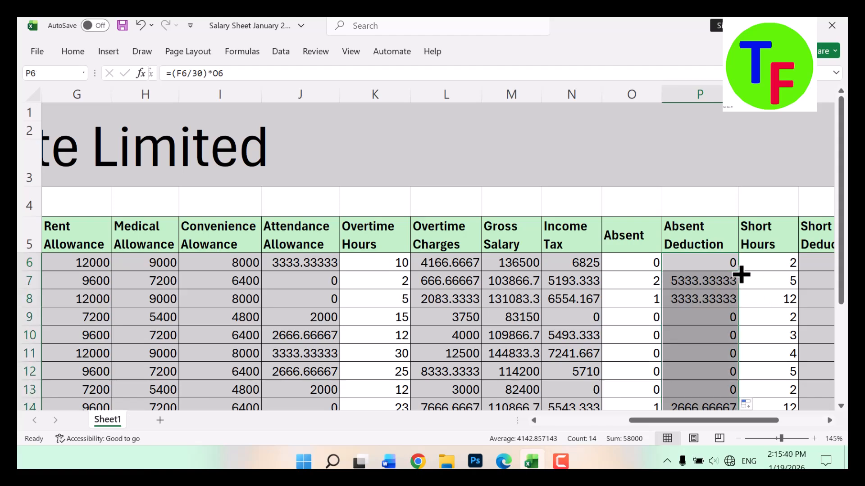
Step: Look over the Short Hours values in the first employee rows
key("Right")
key("Right")
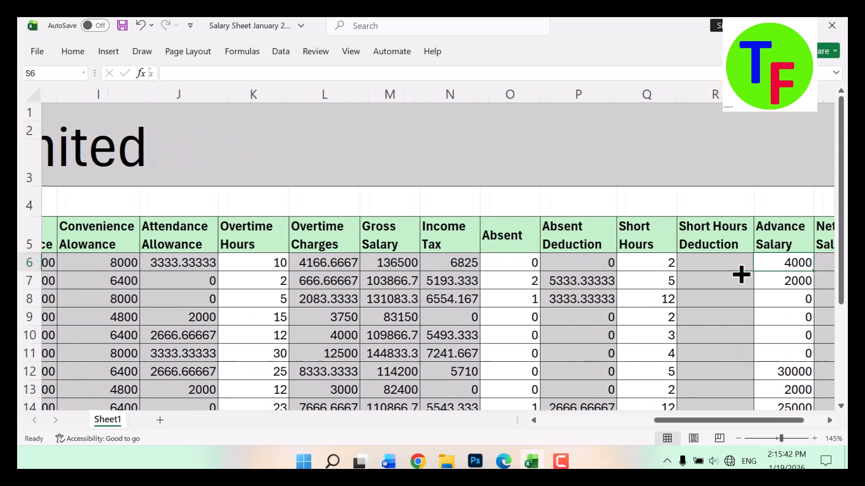
key("Down")
key("Up")
key("Down")
key("Down")
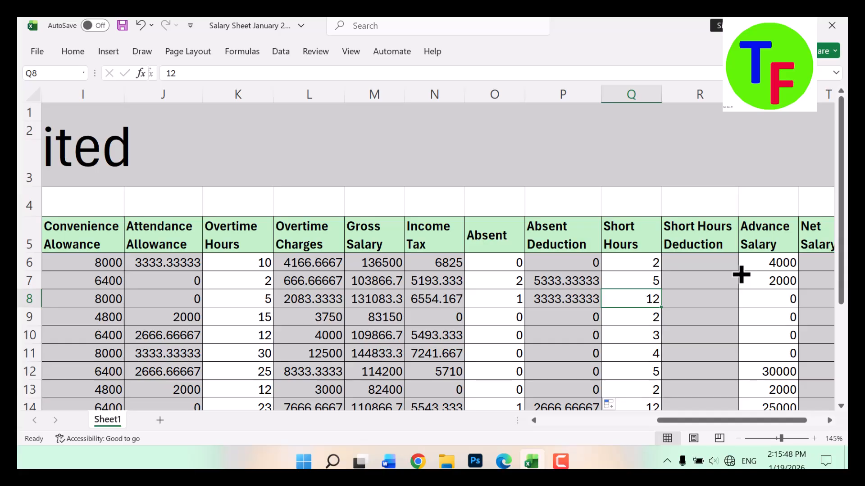
key("Up")
key("Up")
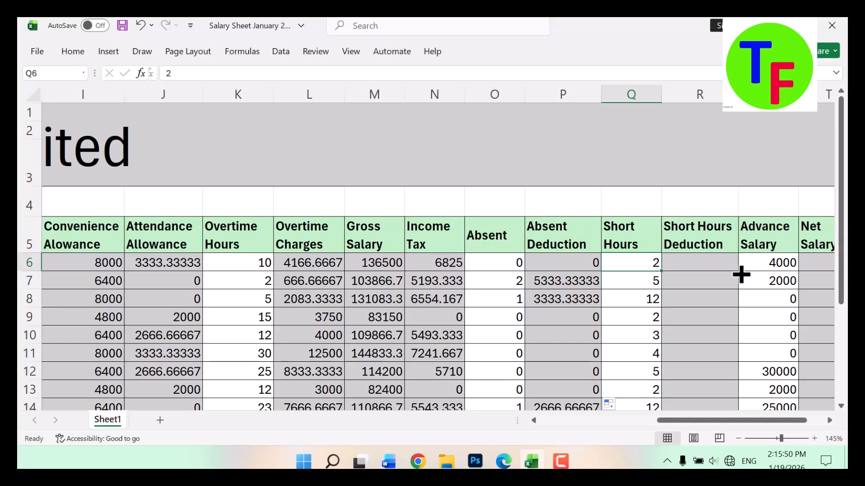
Step: Calculate Short Hours Deduction in R6 with =(F6/30/8)*Q6, multiplying the hourly basic salary by the short hours
key("Right")
key("Left")
key("Right")
type("=")
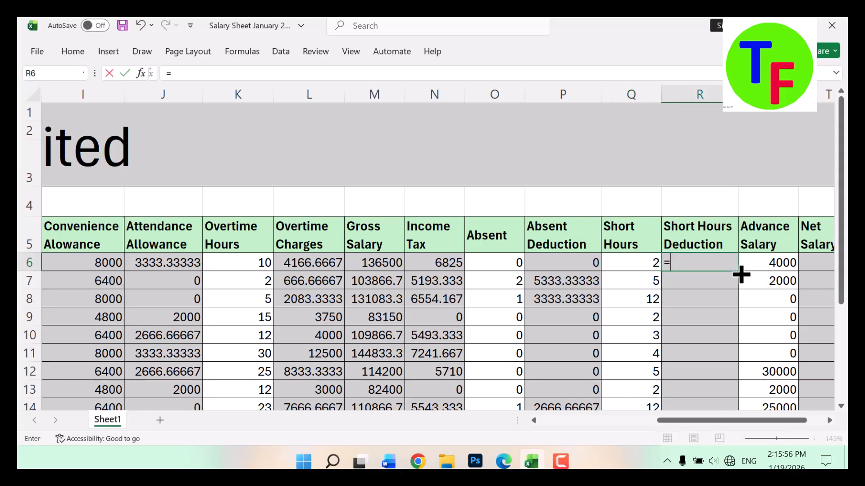
type("(")
key("Left")
key("Left")
key("Left")
key("Left")
key("Left")
key("Left")
key("Left")
key("Left")
key("Left")
key("Left")
key("Left")
key("Left")
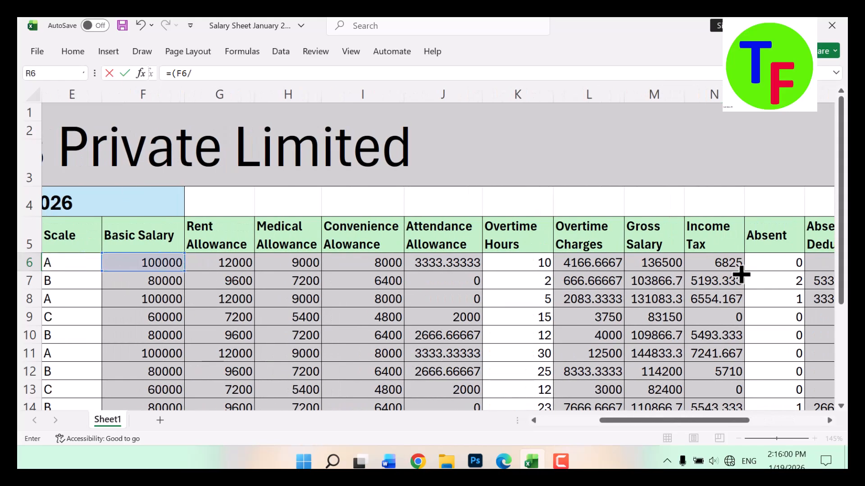
left_click_drag(717, 421, 815, 434)
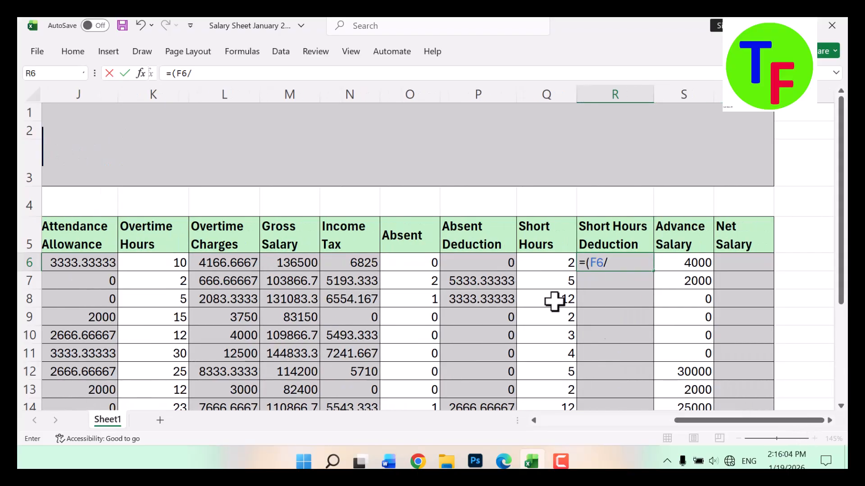
left_click(242, 76)
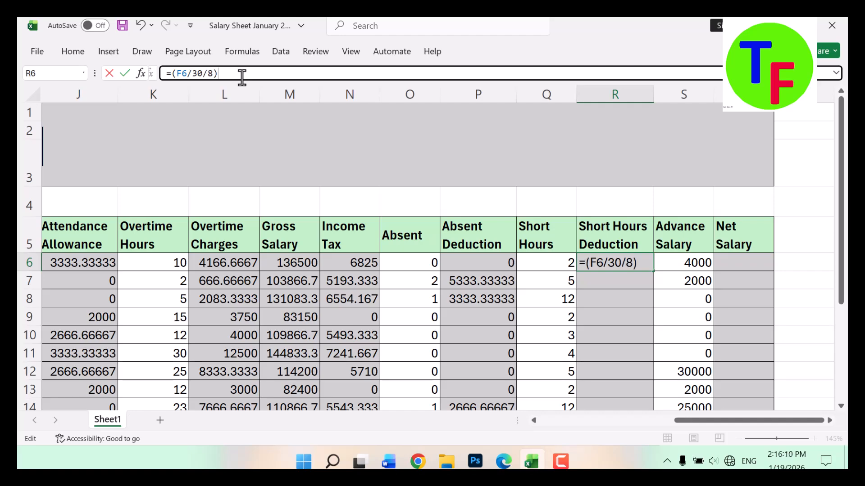
left_click(533, 261)
key("Return")
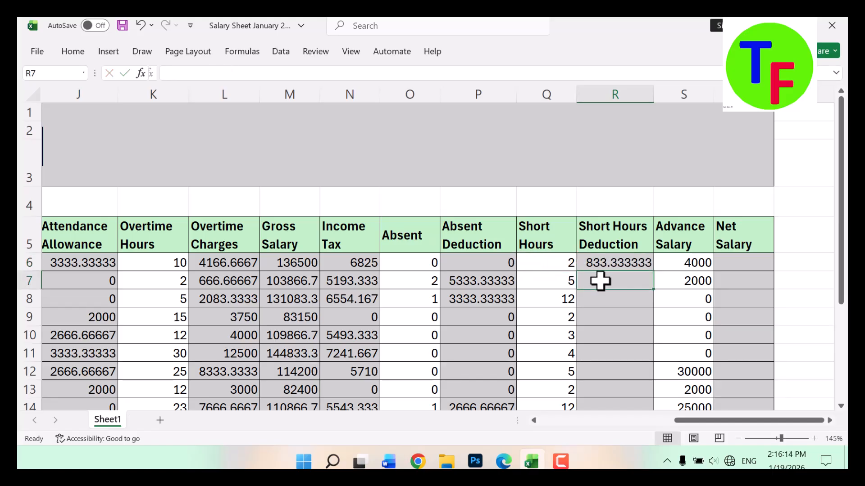
Step: Fill the Short Hours Deduction formula from R6 down the column to the last employee row
left_click(639, 266)
left_click(655, 275)
left_click(650, 276)
left_click(646, 267)
double_click(651, 271)
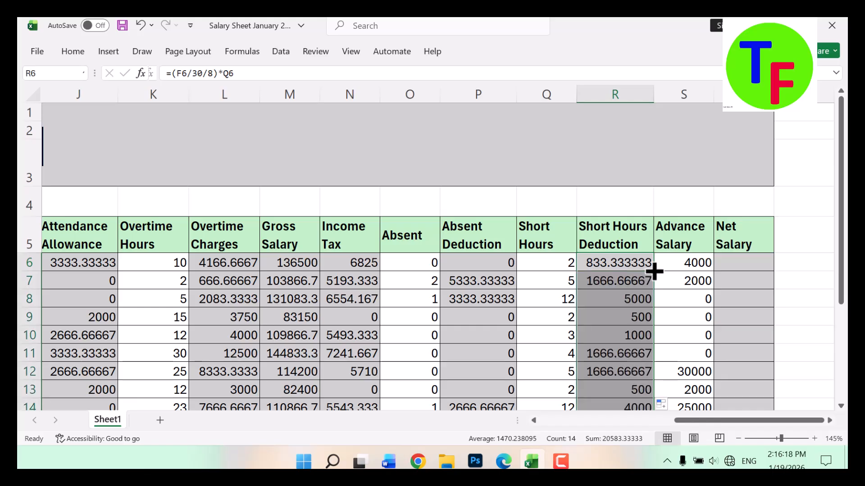
Step: Look over the Advance Salary values and the Income Tax, Absent Deduction and Short Hours Deduction cells of the first employee row
left_click_drag(686, 267, 698, 349)
scroll(673, 345, "up", 2)
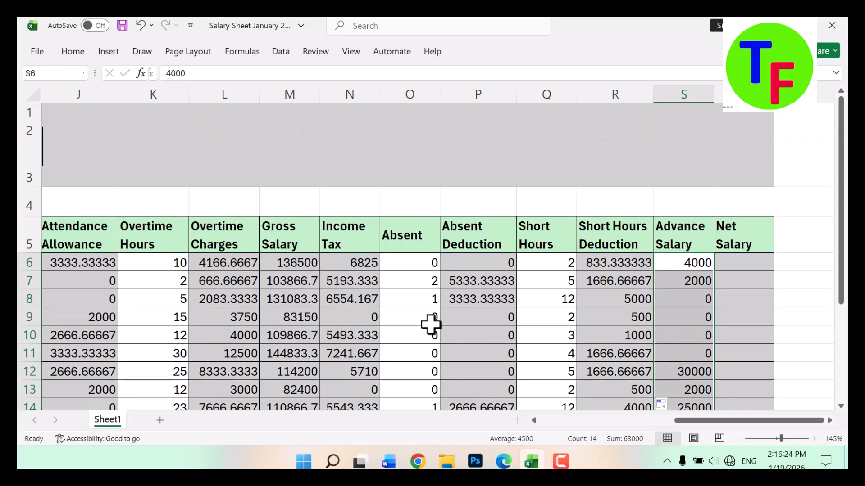
left_click(365, 265)
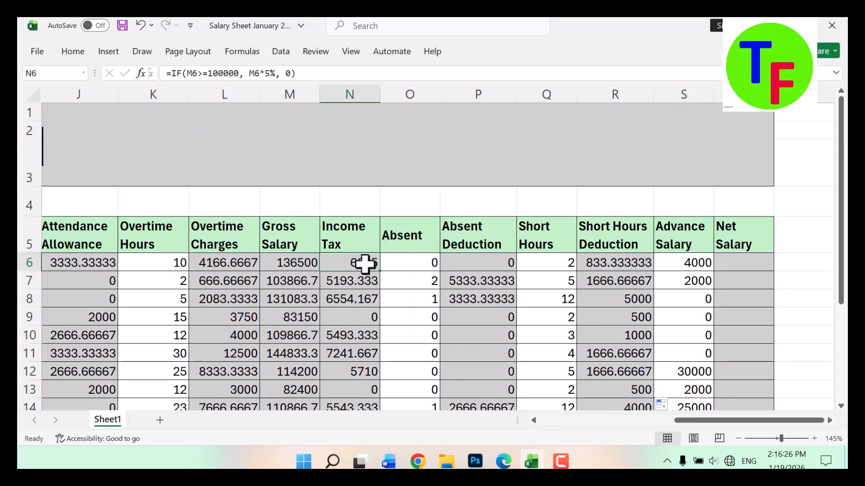
left_click(486, 260)
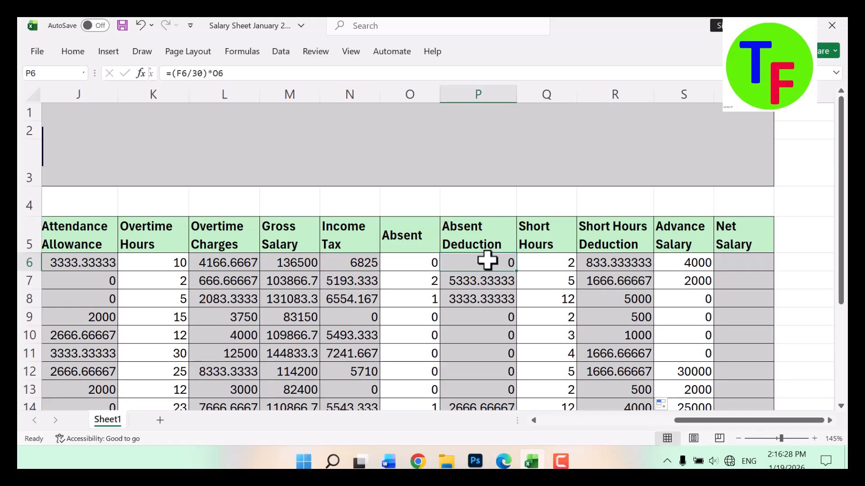
left_click(620, 261)
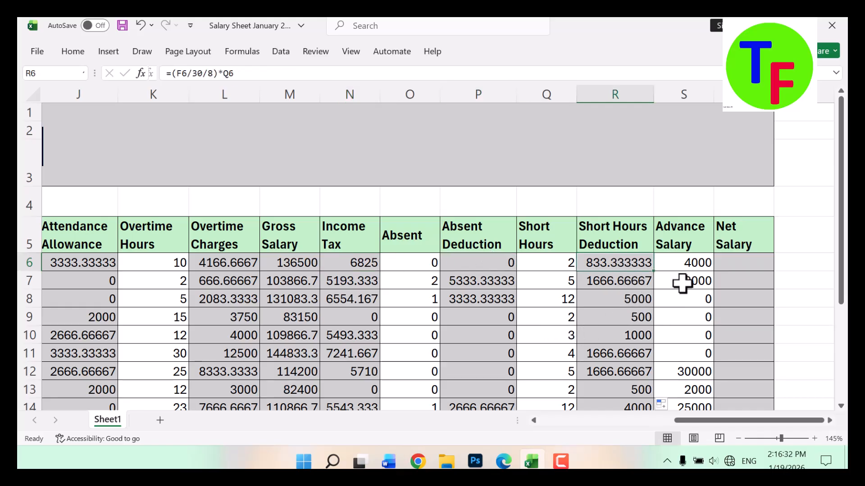
left_click(687, 267)
Step: Calculate Net Salary in T6 with =M6-P6-N6-R6-S6, subtracting the deductions, tax and advance from gross salary
left_click(730, 269)
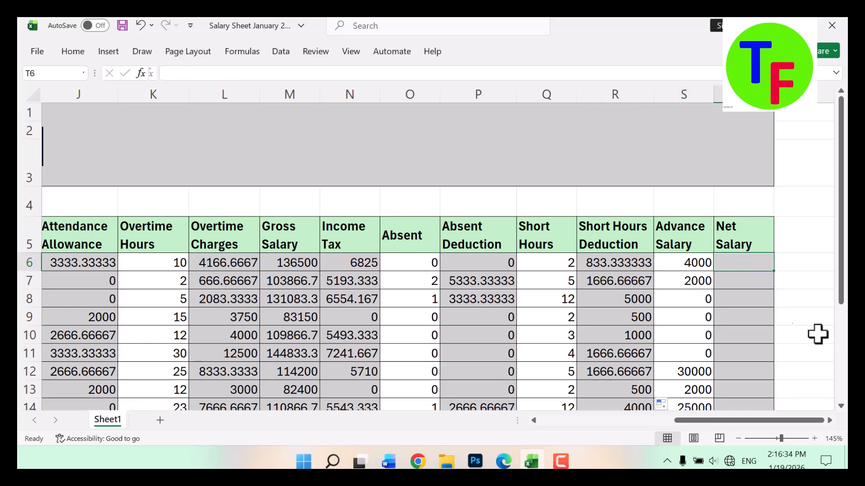
type("=")
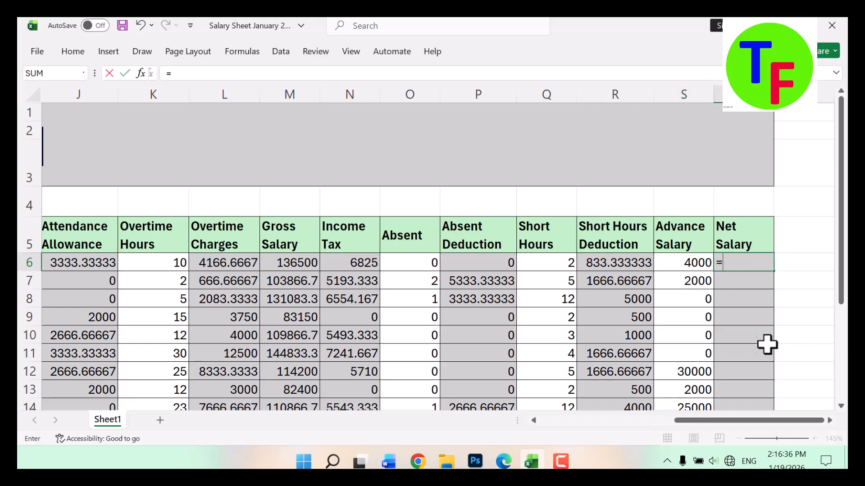
left_click(301, 263)
type("-")
left_click(463, 263)
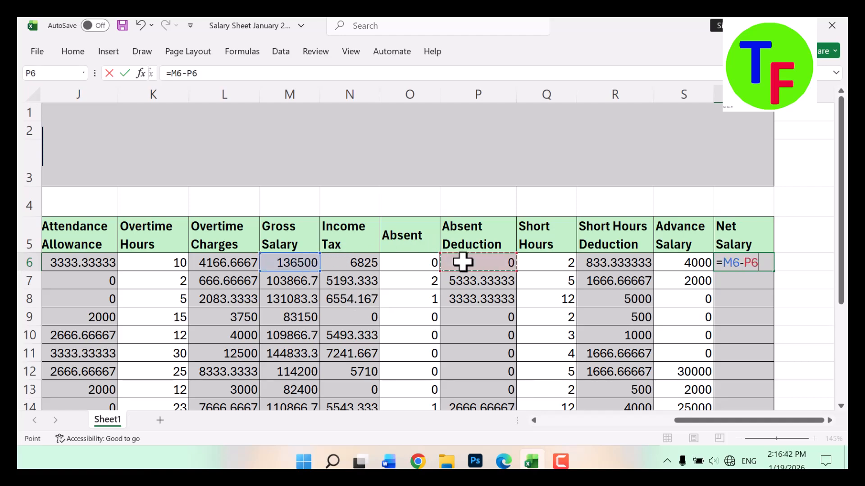
left_click(369, 266)
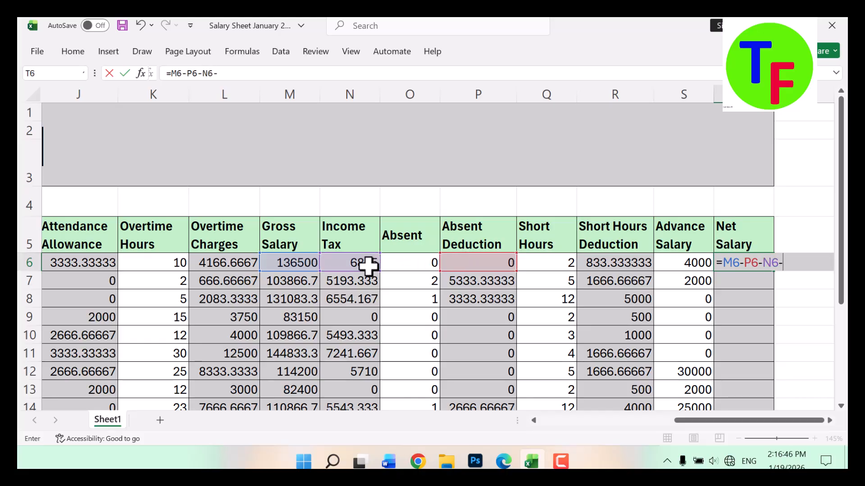
type("-")
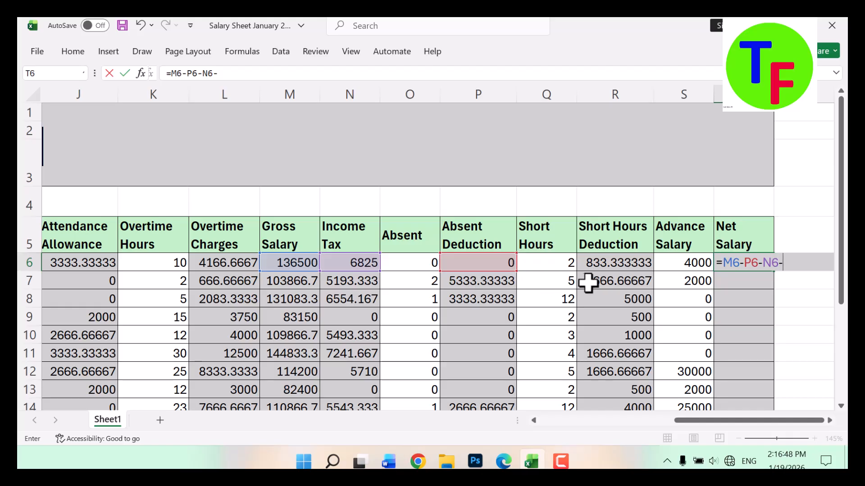
left_click(608, 264)
type("-")
left_click(703, 264)
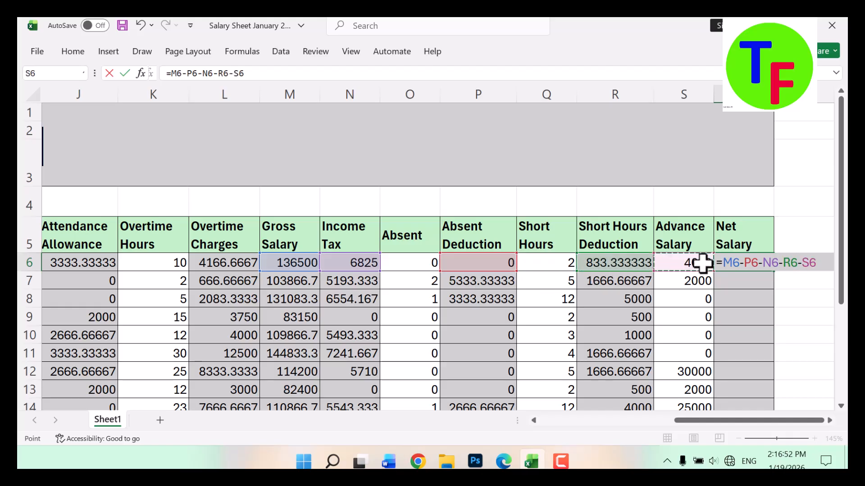
key("Return")
key("Up")
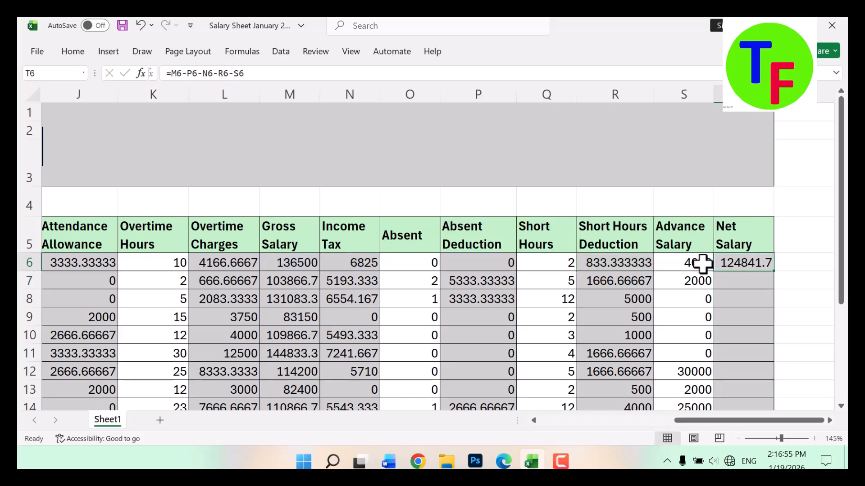
Step: Fill the Net Salary formula from T6 down the column to the last employee row
double_click(778, 273)
left_click_drag(838, 209, 784, 301)
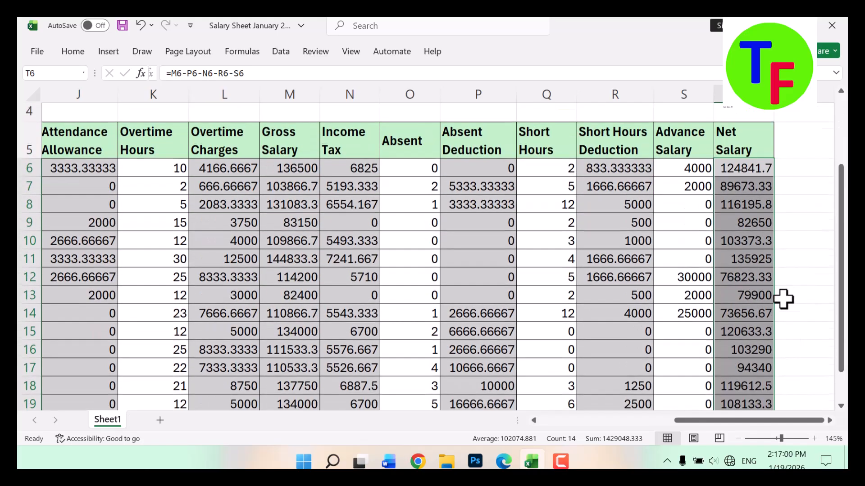
scroll(784, 301, "up", 1)
Step: Apply the Accounting number format to the Basic Salary and allowance cells F6:J19
left_click_drag(744, 420, 641, 419)
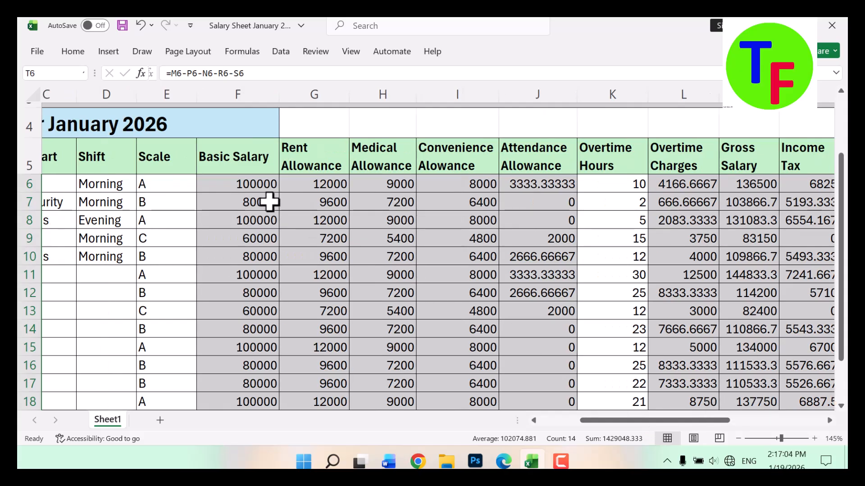
left_click_drag(251, 186, 541, 346)
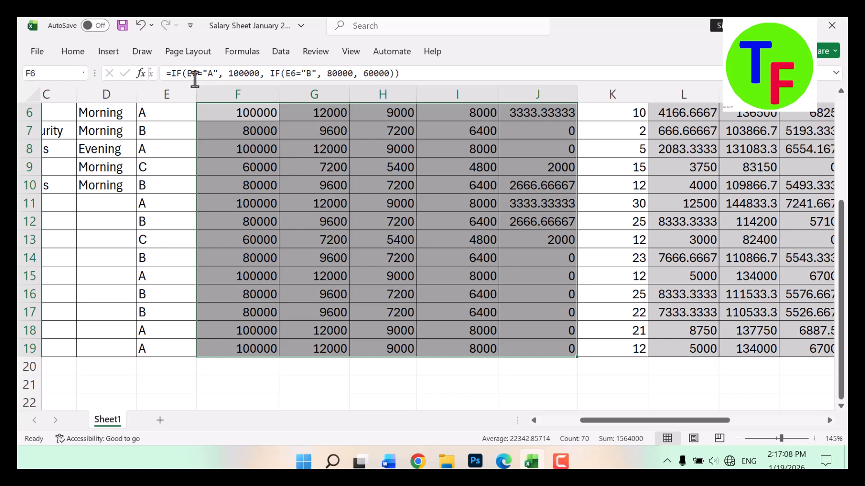
left_click(73, 51)
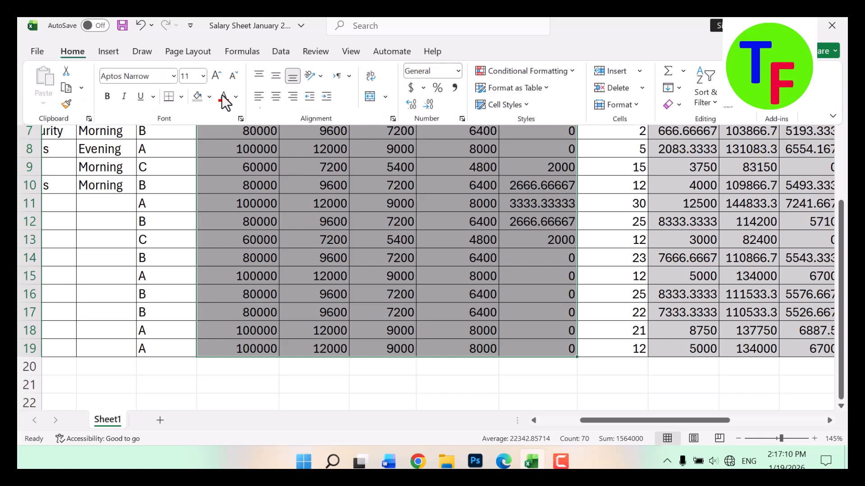
left_click(458, 72)
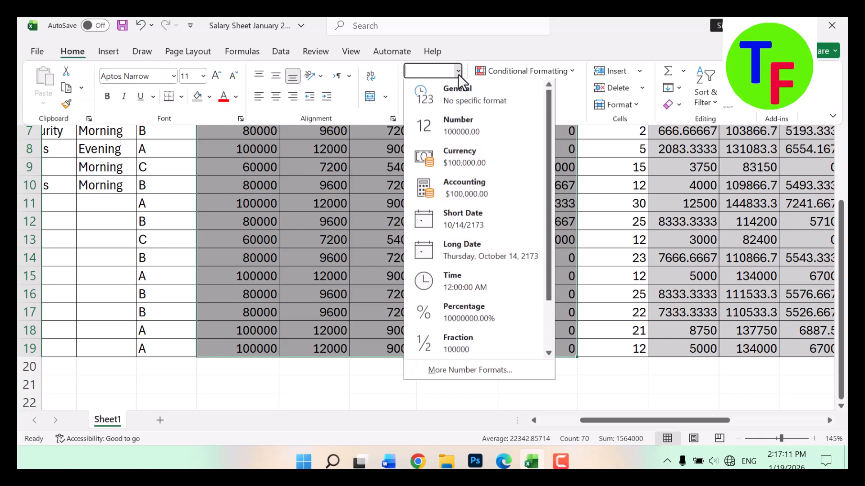
left_click(469, 186)
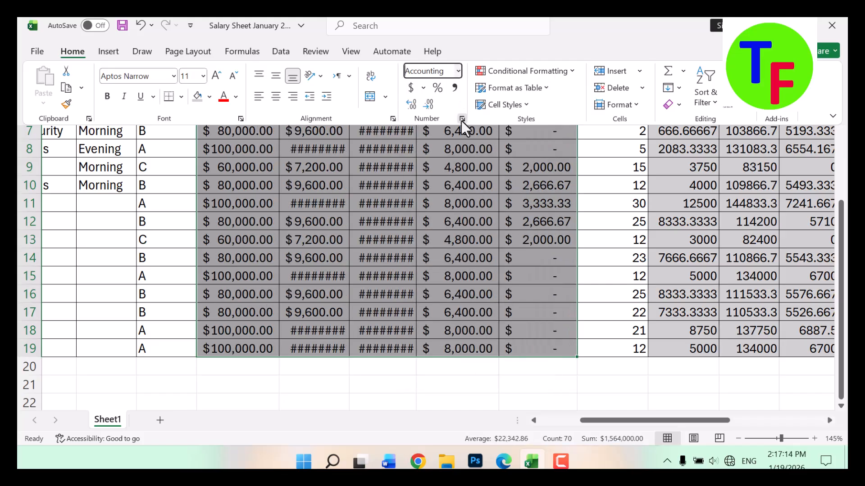
Step: Set the accounting format of F6:J19 to 0 decimal places with the PKR currency symbol
left_click(462, 119)
double_click(570, 171)
left_click_drag(531, 92, 538, 140)
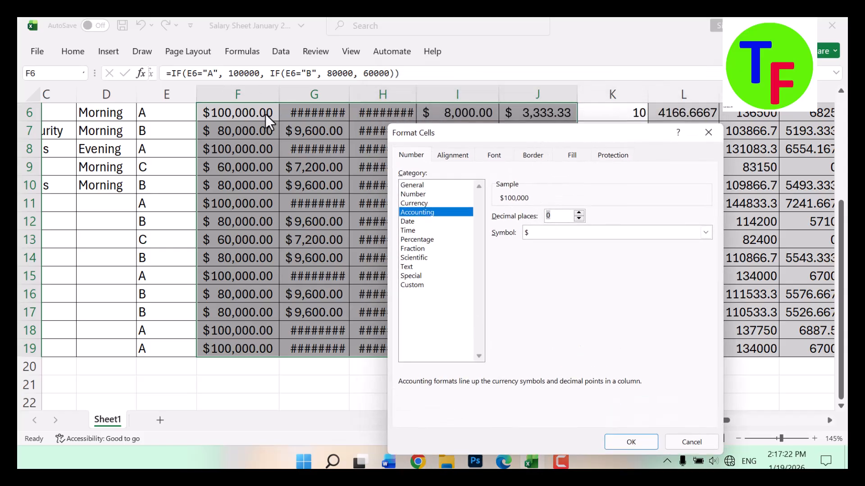
left_click(536, 231)
key("p")
key("p")
key("p")
key("p")
key("p")
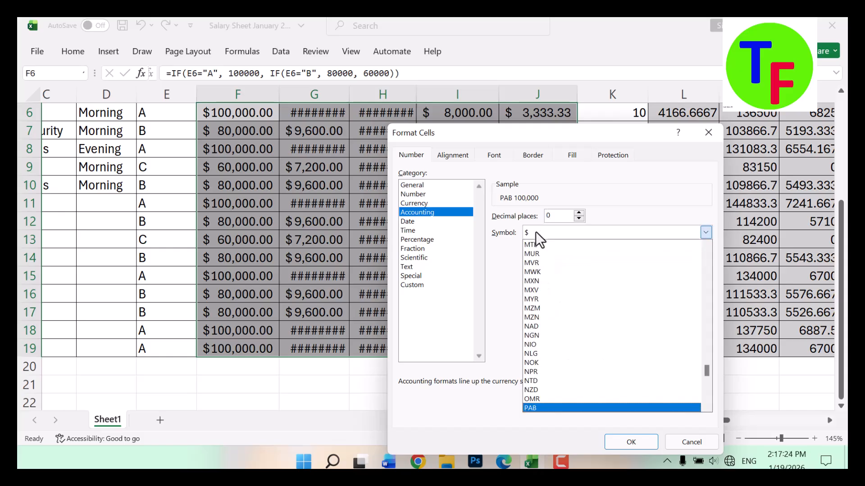
key("Return")
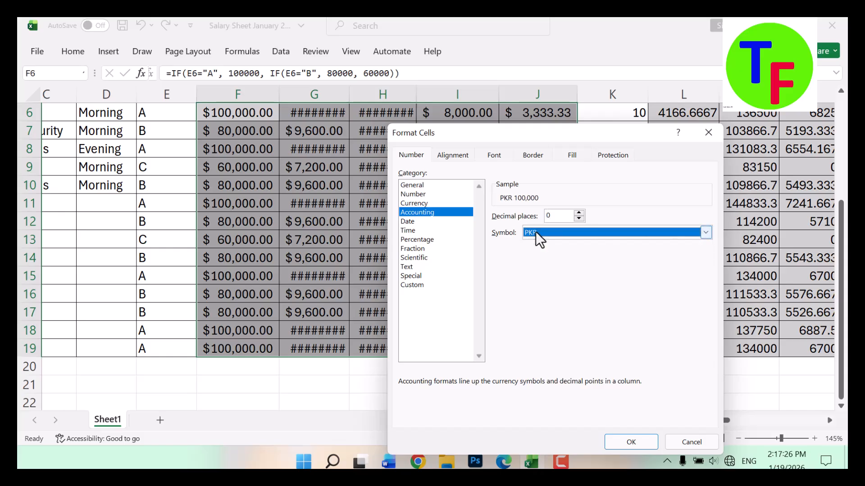
left_click(634, 449)
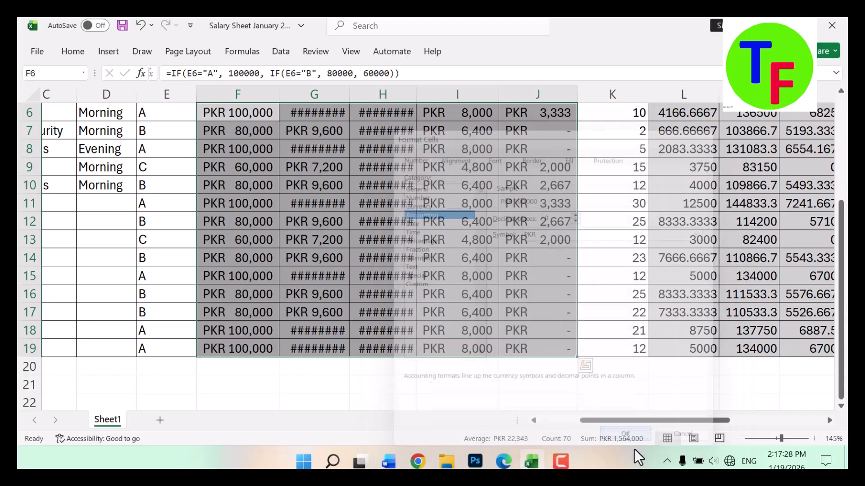
Step: AutoFit the widths of the Rent Allowance and Medical Allowance columns to their formatted amounts
scroll(496, 293, "up", 2)
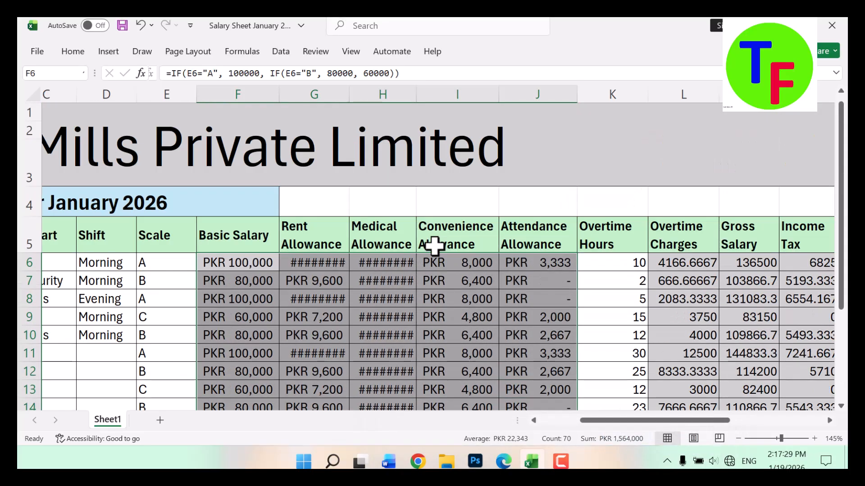
double_click(350, 93)
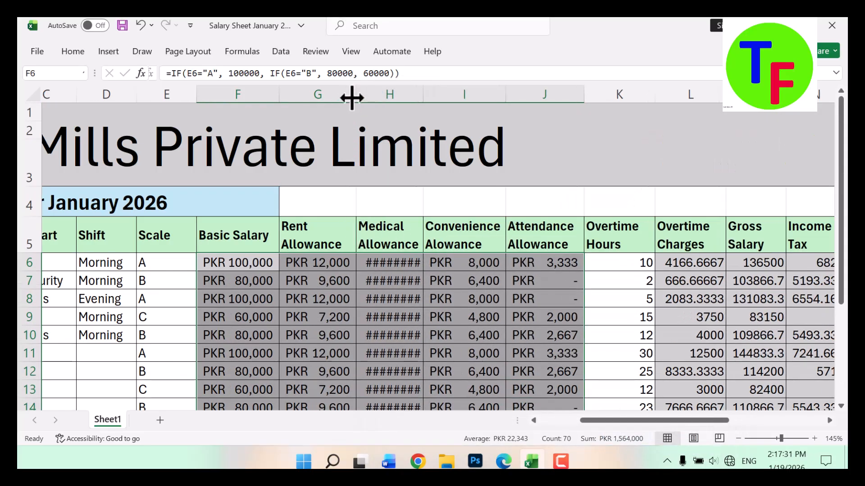
double_click(423, 94)
scroll(457, 193, "down", 3)
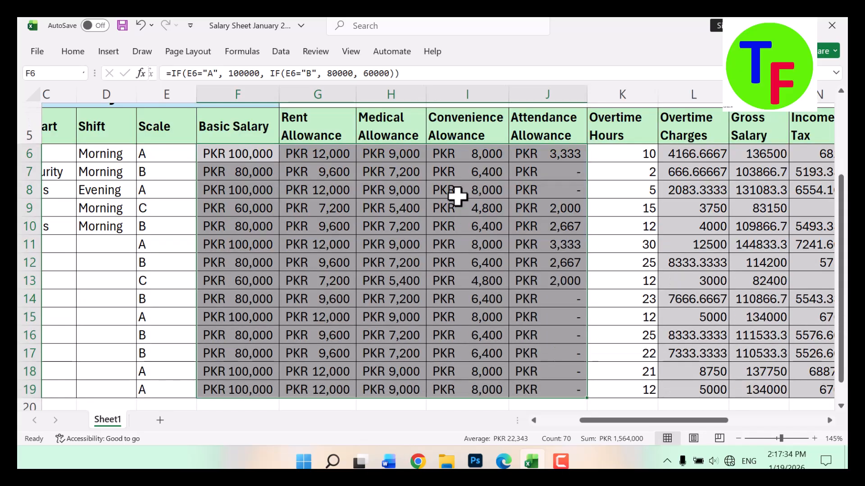
scroll(457, 193, "up", 3)
scroll(437, 298, "up", 1)
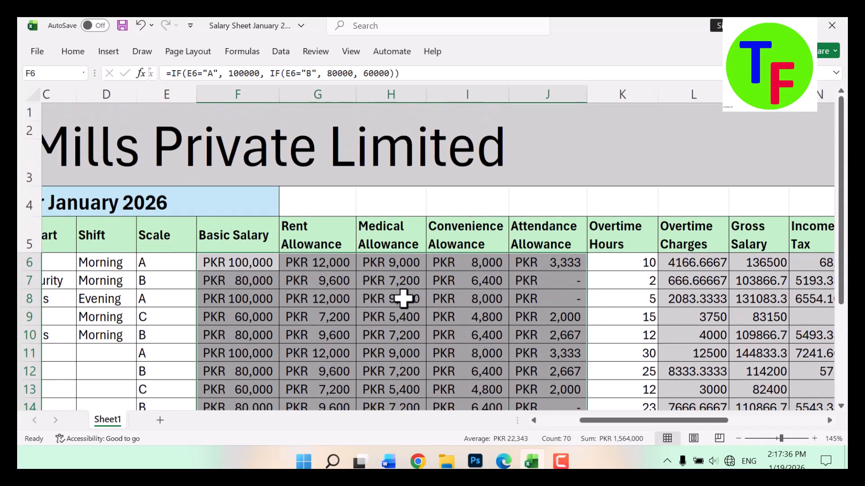
Step: Copy the PKR accounting format from F6 to the Overtime Charges, Gross Salary and Income Tax cells L6:N19 with Format Painter
left_click(262, 263)
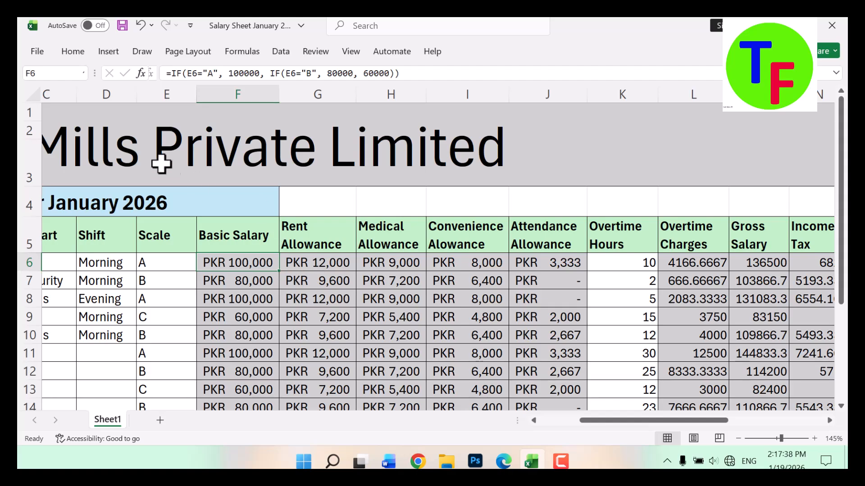
left_click(73, 52)
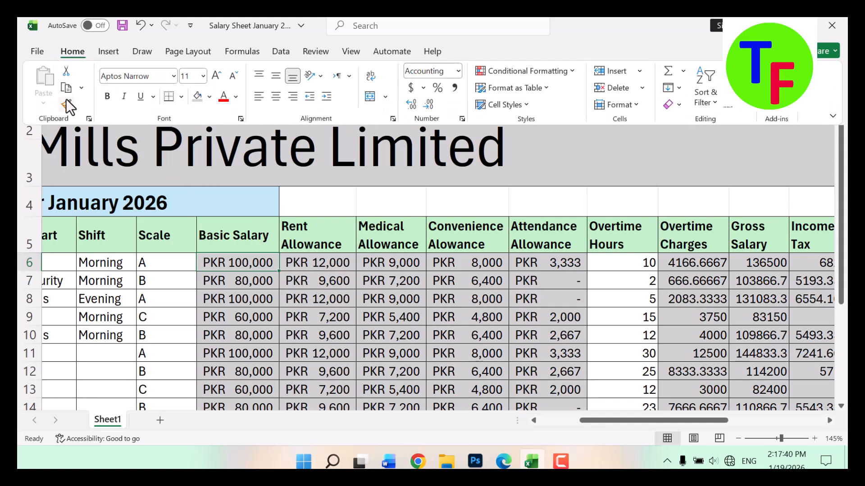
left_click(67, 104)
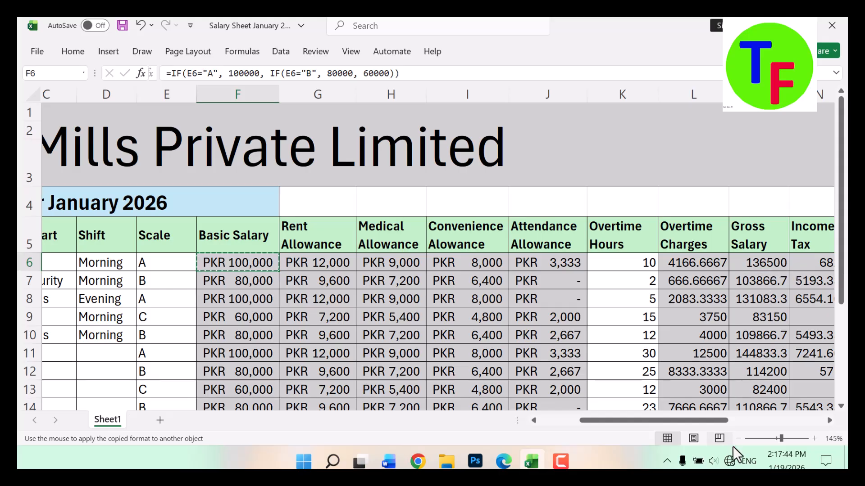
mouse_move(691, 265)
left_mouse_down()
mouse_move(834, 265)
mouse_move(609, 256)
left_mouse_up()
mouse_move(598, 260)
left_mouse_down()
mouse_move(604, 423)
mouse_move(593, 401)
mouse_move(598, 351)
left_mouse_up()
Step: AutoFit the widths of the Gross Salary and Income Tax columns to their formatted amounts
scroll(647, 359, "up", 1)
double_click(558, 111)
double_click(552, 93)
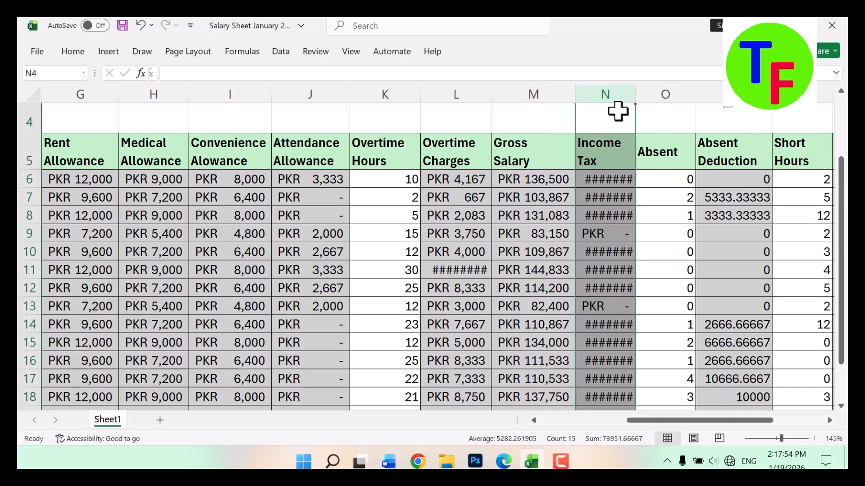
double_click(635, 92)
Step: Try to copy the whole Income Tax column's format to the Absent Deduction cells P6:P19 with Format Painter
left_click_drag(672, 421, 718, 420)
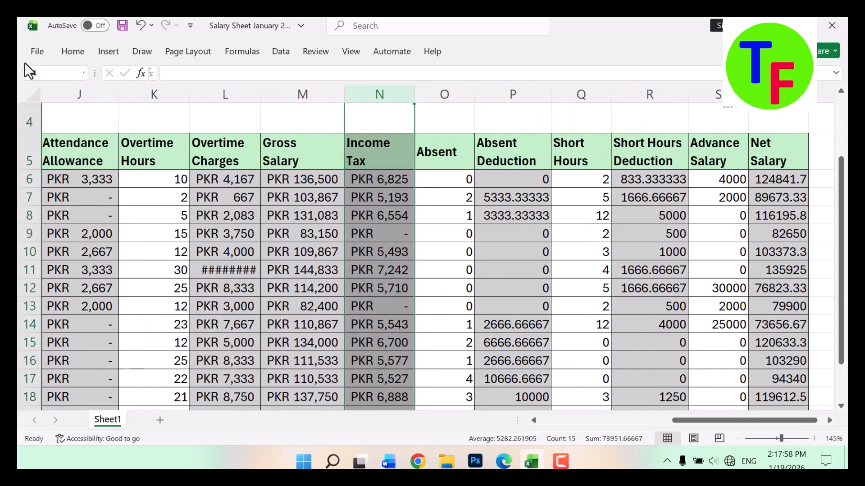
left_click(72, 53)
left_click(66, 104)
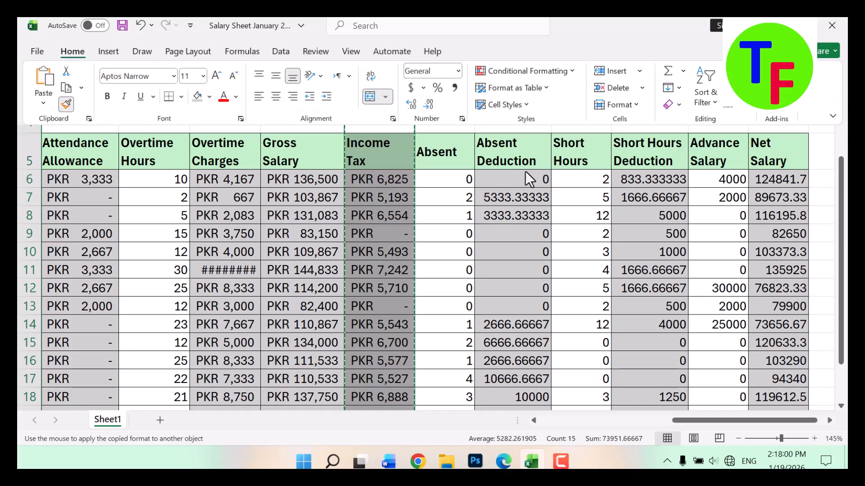
mouse_move(518, 182)
left_mouse_down()
mouse_move(518, 372)
mouse_move(506, 426)
mouse_move(521, 332)
mouse_move(528, 345)
left_mouse_up()
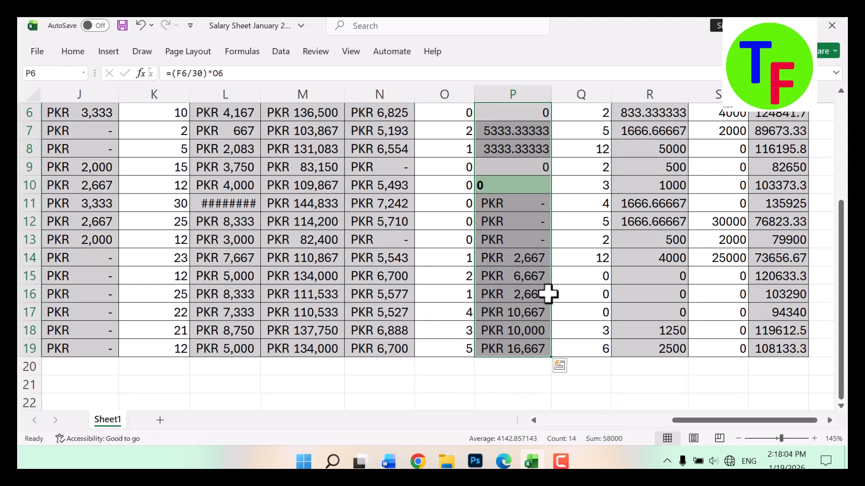
scroll(552, 284, "up", 1)
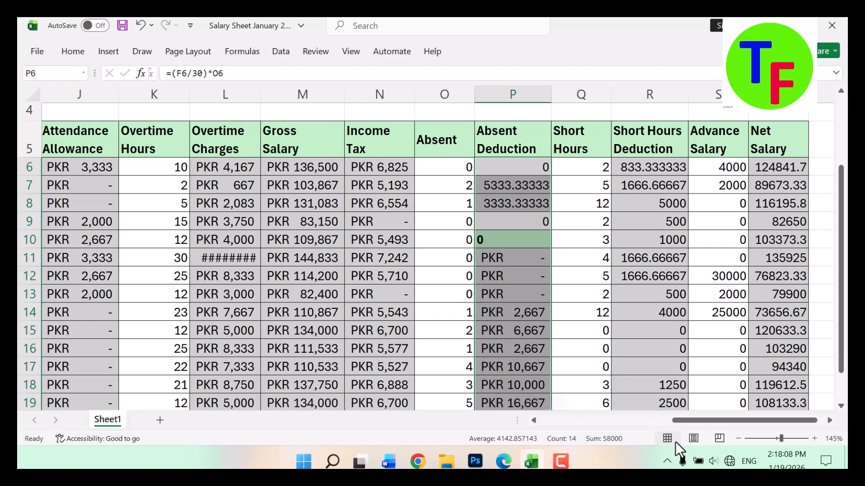
left_click_drag(693, 421, 585, 419)
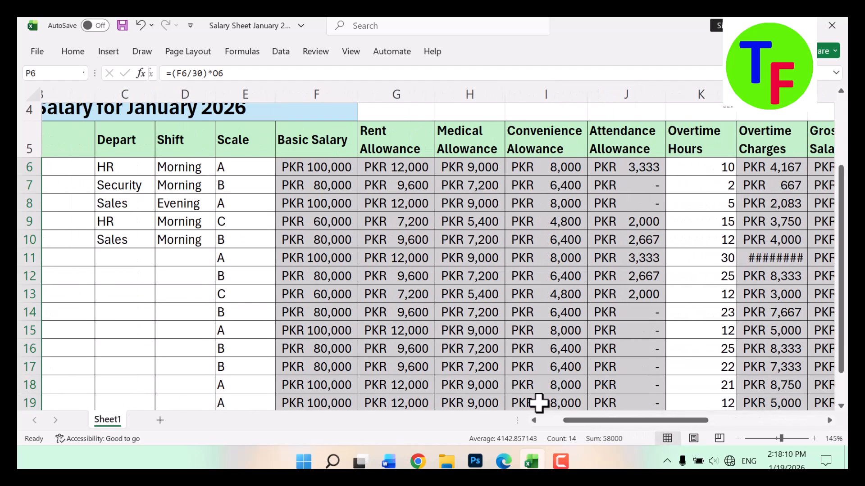
Step: Review the amounts in row 7 from its Scale cell across to Net Salary
left_click(237, 182)
key("Right")
key("Right")
key("Right")
key("Right")
key("Right")
key("Right")
key("Right")
key("Right")
key("Right")
key("Right")
key("Right")
key("Right")
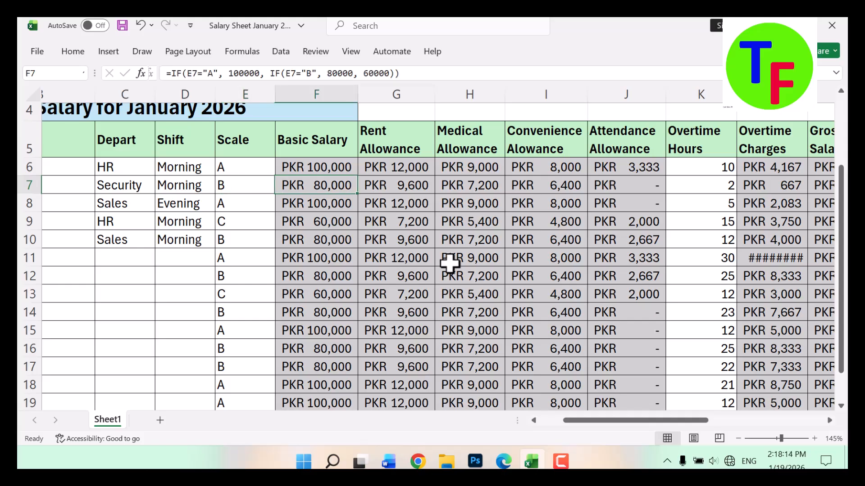
key("Right")
key("Right")
key("Right")
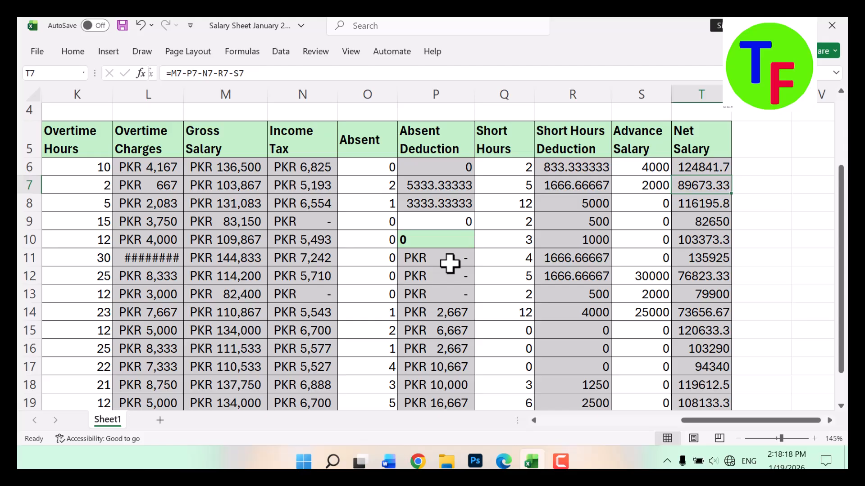
Step: Change the Scale of the Security employee in E7 to C
key("Left")
key("Left")
key("Left")
key("Left")
key("Left")
key("Left")
key("Left")
key("Left")
key("Left")
key("Left")
key("Left")
key("Left")
key("Left")
key("Left")
key("Left")
key("Left")
key("Left")
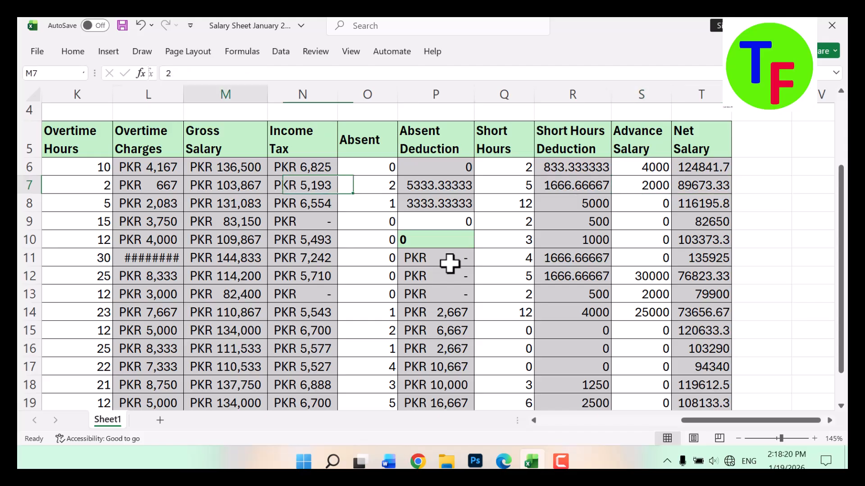
key("Right")
key("Right")
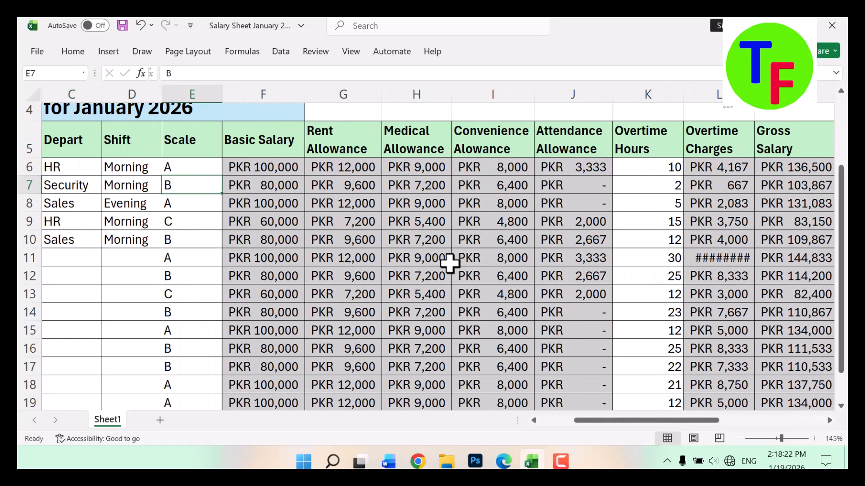
key("Down")
key("Up")
Step: Examine the recalculated salary, allowance, tax and deduction amounts across row 7 up to Net Salary
key("Right")
key("Right")
key("Right")
key("Right")
key("Right")
key("Right")
key("Right")
key("Right")
key("Right")
key("Right")
key("Right")
key("Right")
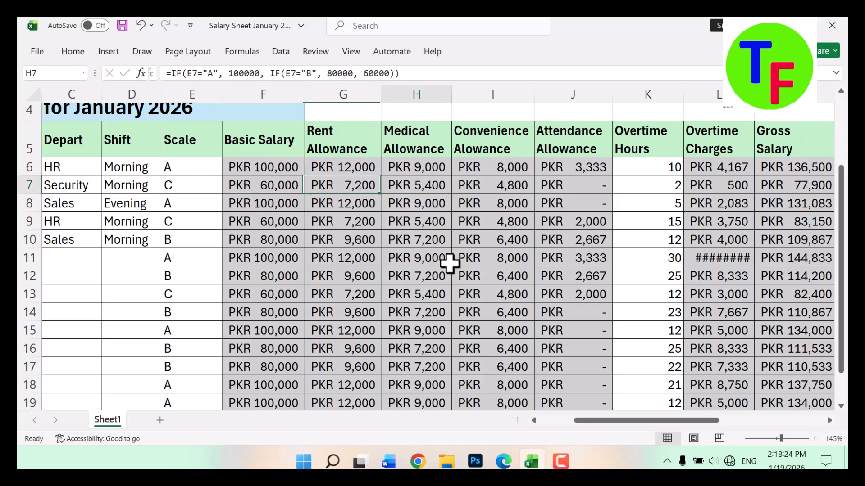
key("Right")
key("Right")
key("Right")
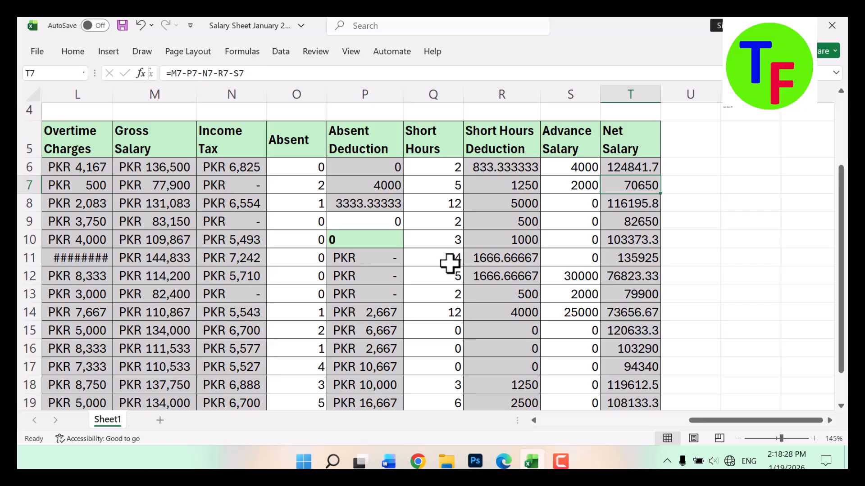
Step: Go back along row 7 from Net Salary towards its Scale cell
key("Left")
key("Left")
key("Left")
key("Left")
key("Left")
key("Left")
key("Left")
key("Left")
key("Left")
key("Left")
key("Left")
key("Left")
key("Left")
key("Left")
key("Left")
key("Left")
key("Left")
key("Left")
key("Left")
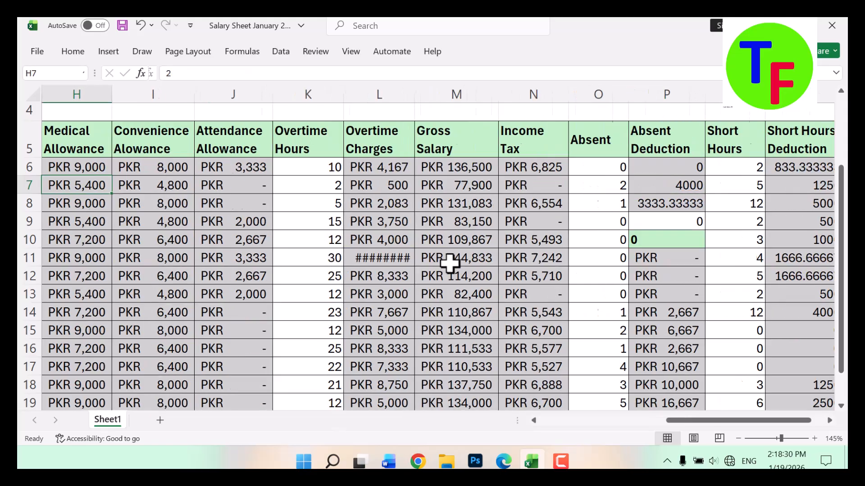